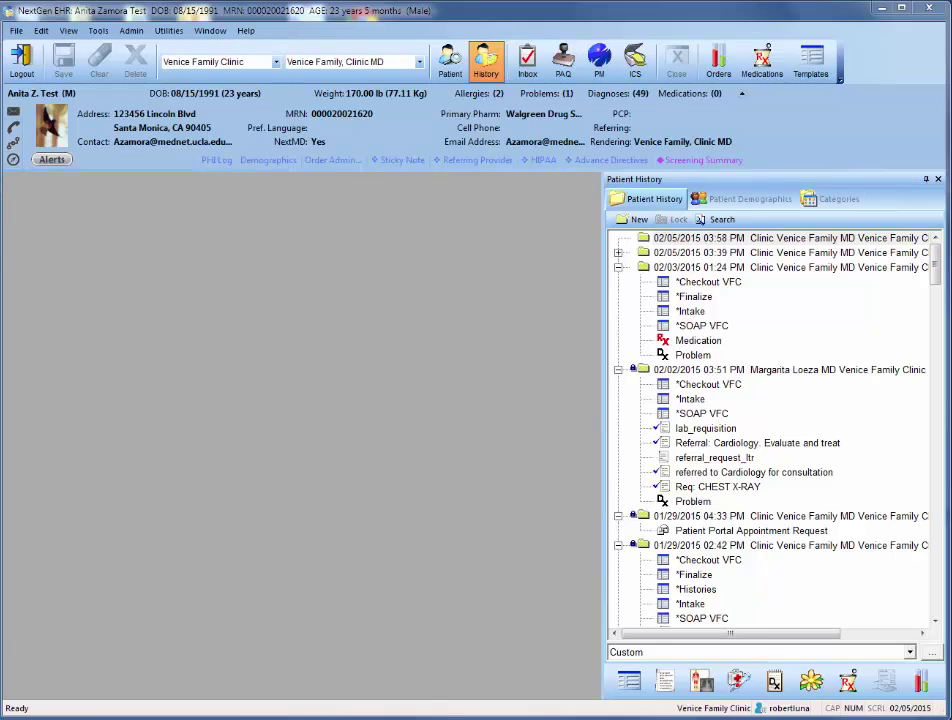
Step: Open the Dental MU2014 medical records template and set the visit type to Dental
left_click(816, 67)
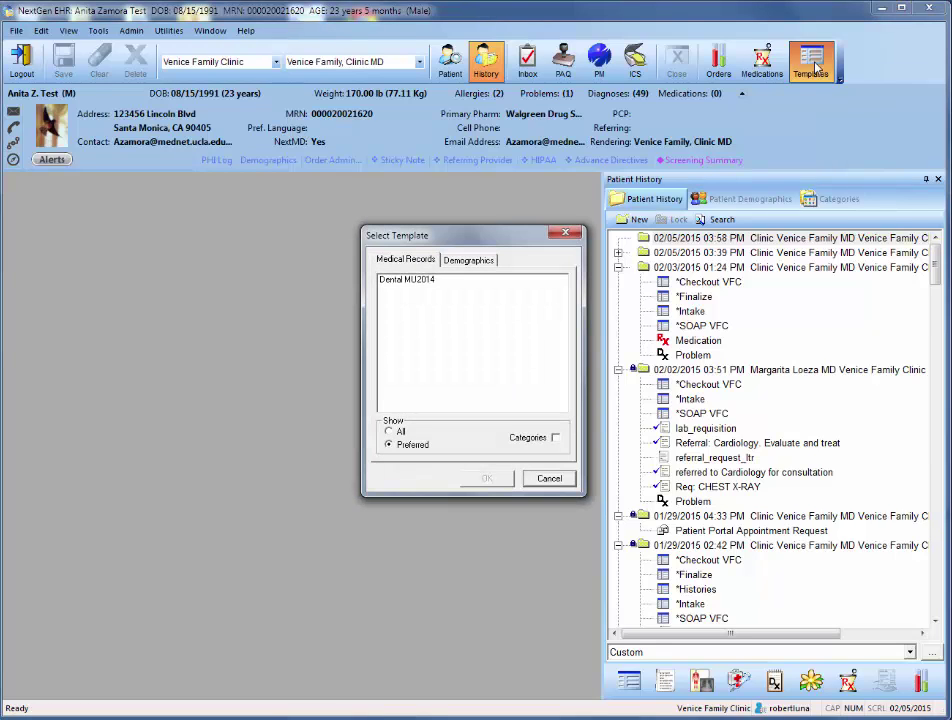
left_click(408, 281)
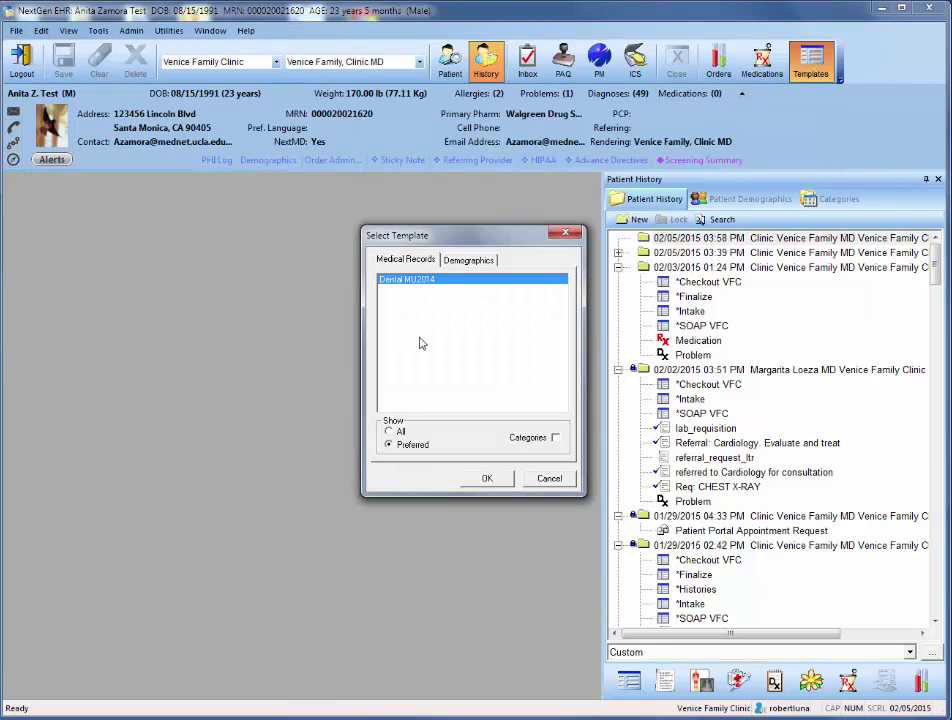
left_click(481, 481)
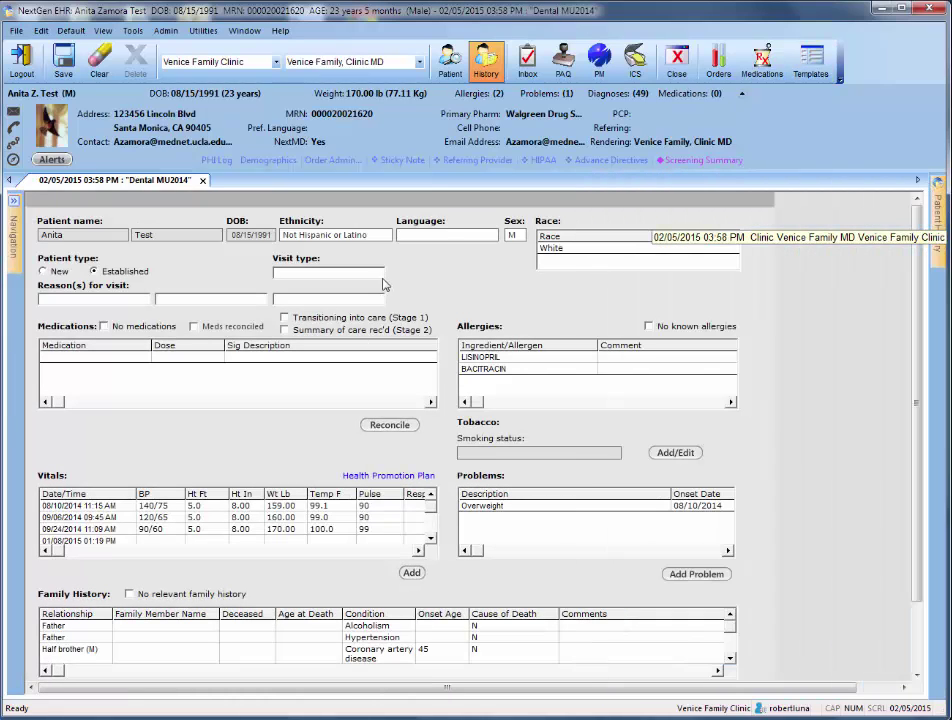
left_click(309, 276)
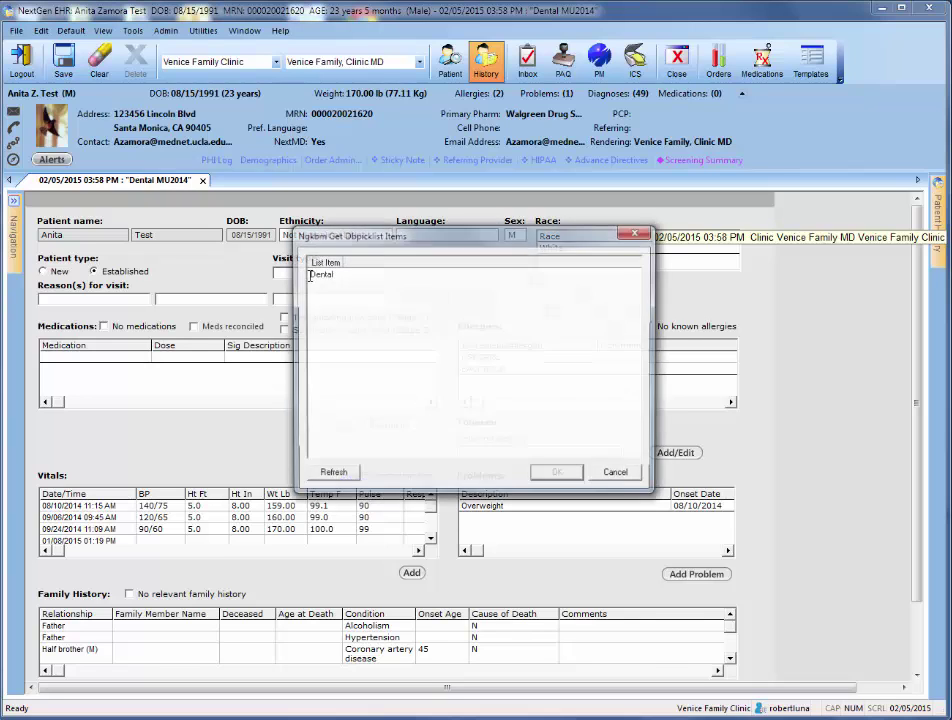
left_click(322, 273)
left_click(557, 476)
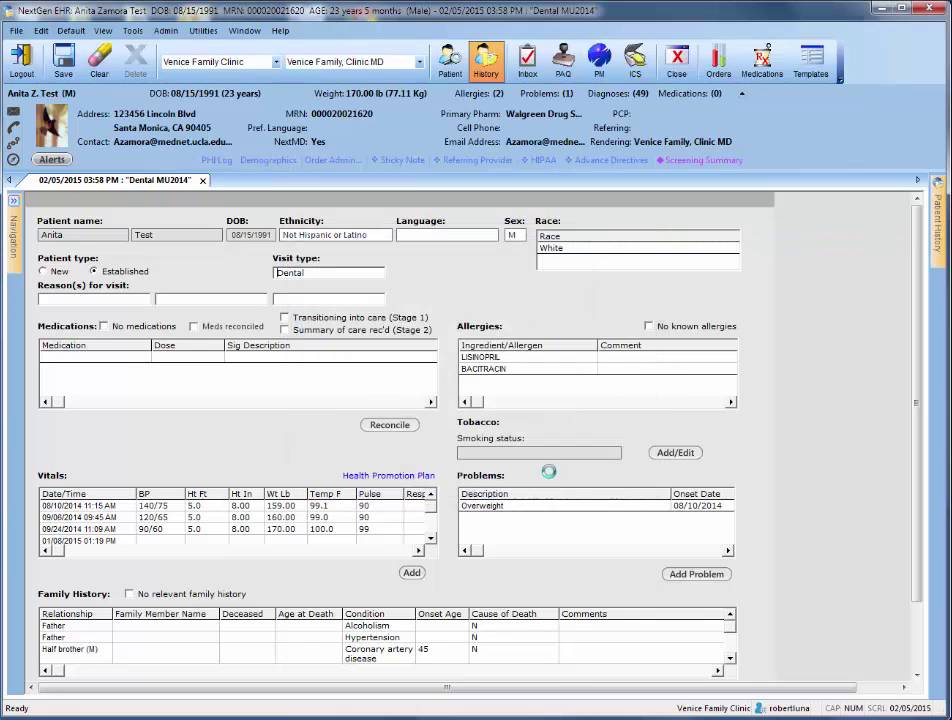
Step: Enter Dental Caries as the first reason for visit, dismissing the empty picklist
left_click(100, 299)
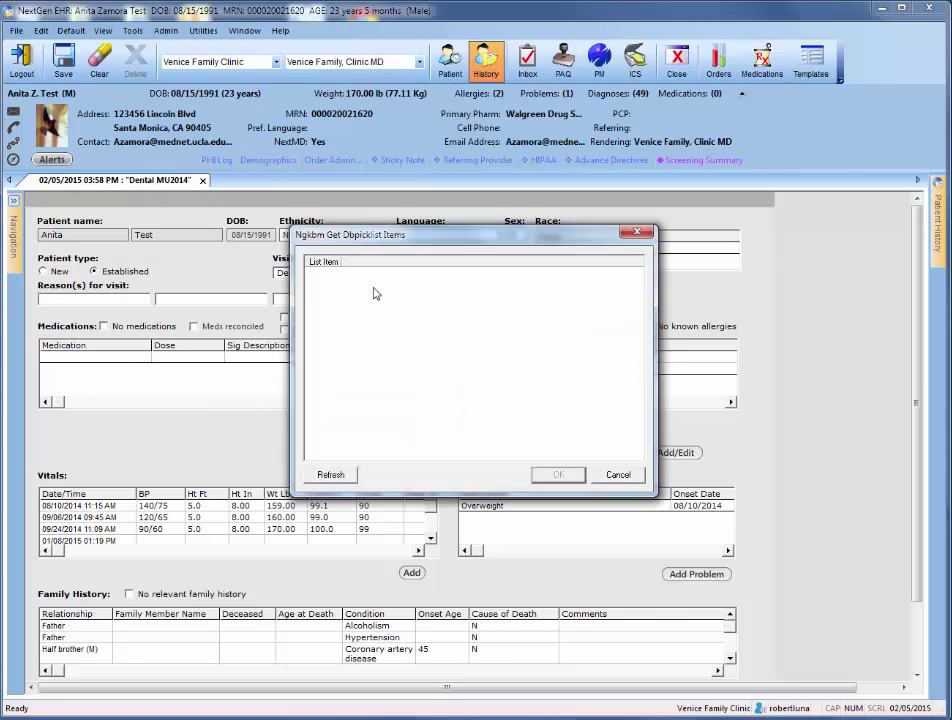
left_click(620, 474)
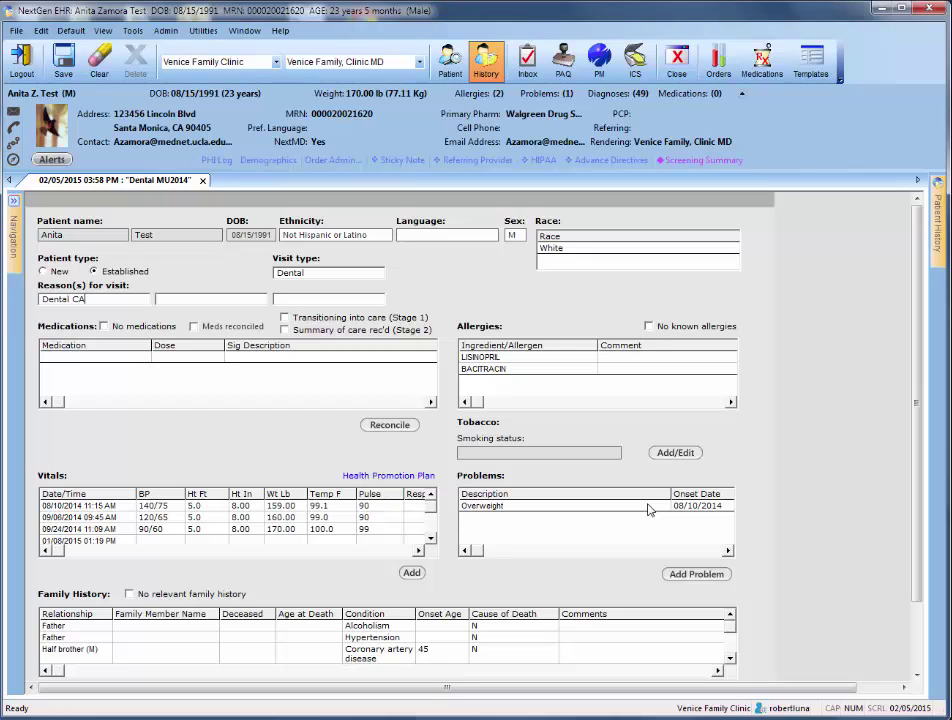
key("BackSpace")
key("BackSpace")
key("BackSpace")
key("BackSpace")
Step: Prescribe a new tramadol 50 mg tablet in the Medications Module and close the module
left_click(765, 72)
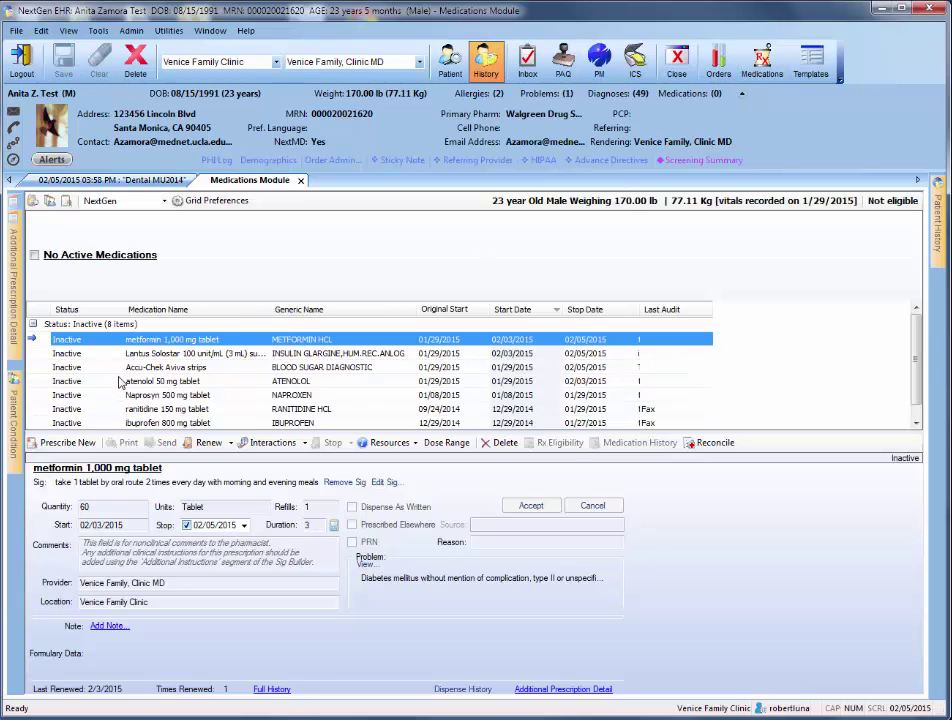
left_click(62, 442)
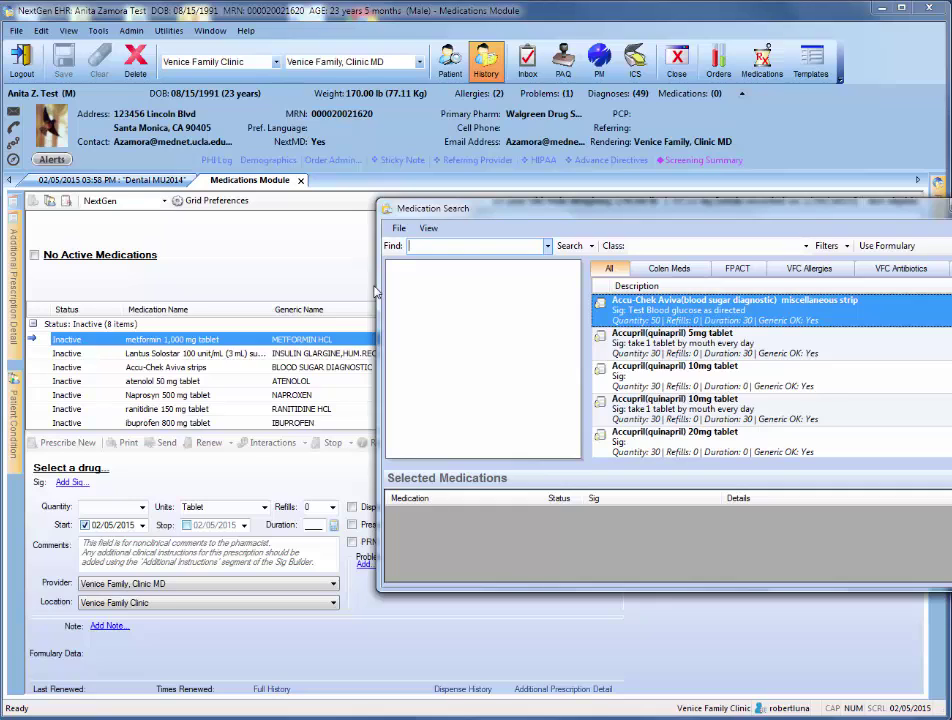
type("tramd")
key("BackSpace")
type("a")
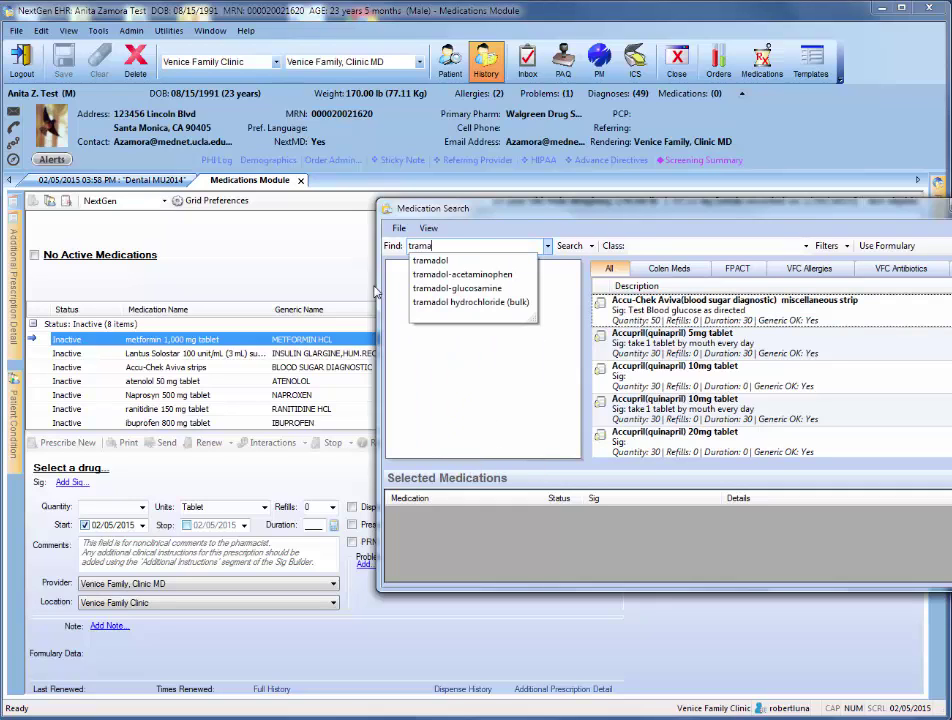
key("Down")
key("Return")
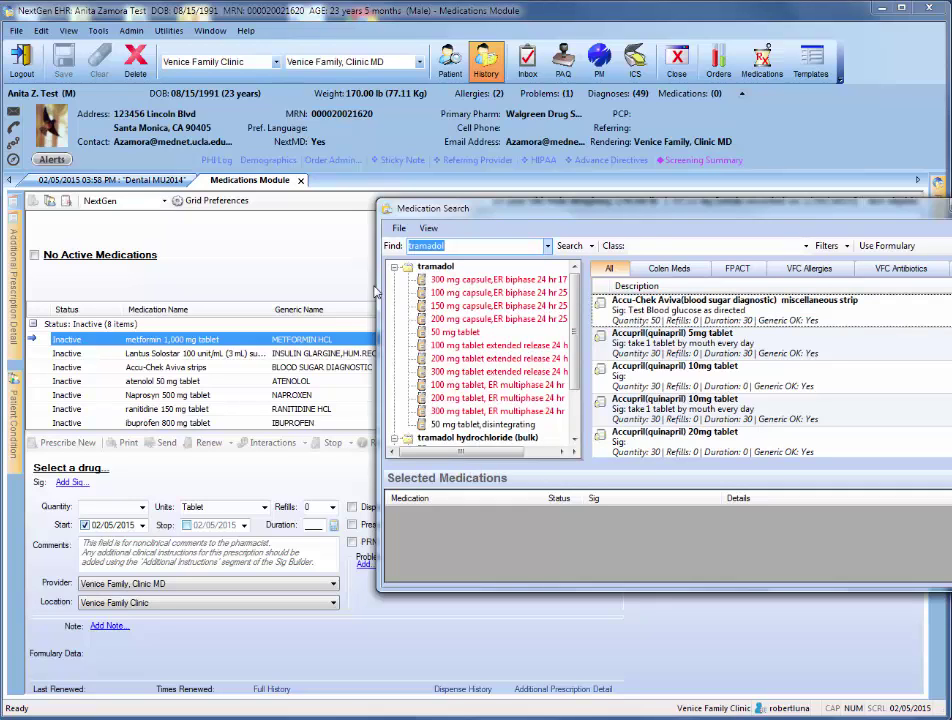
left_click(456, 333)
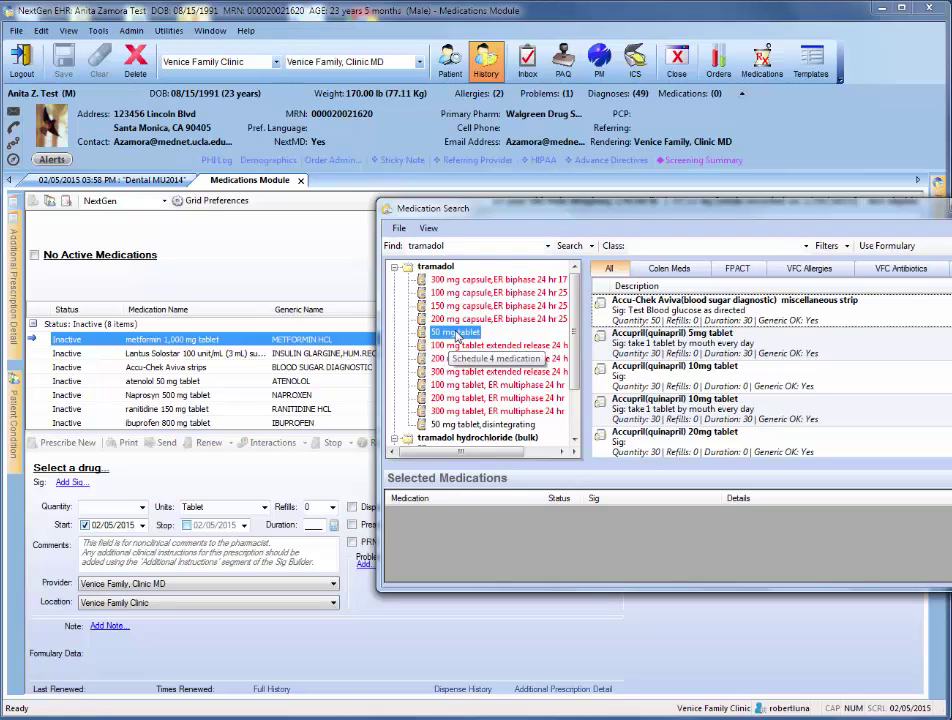
key("Return")
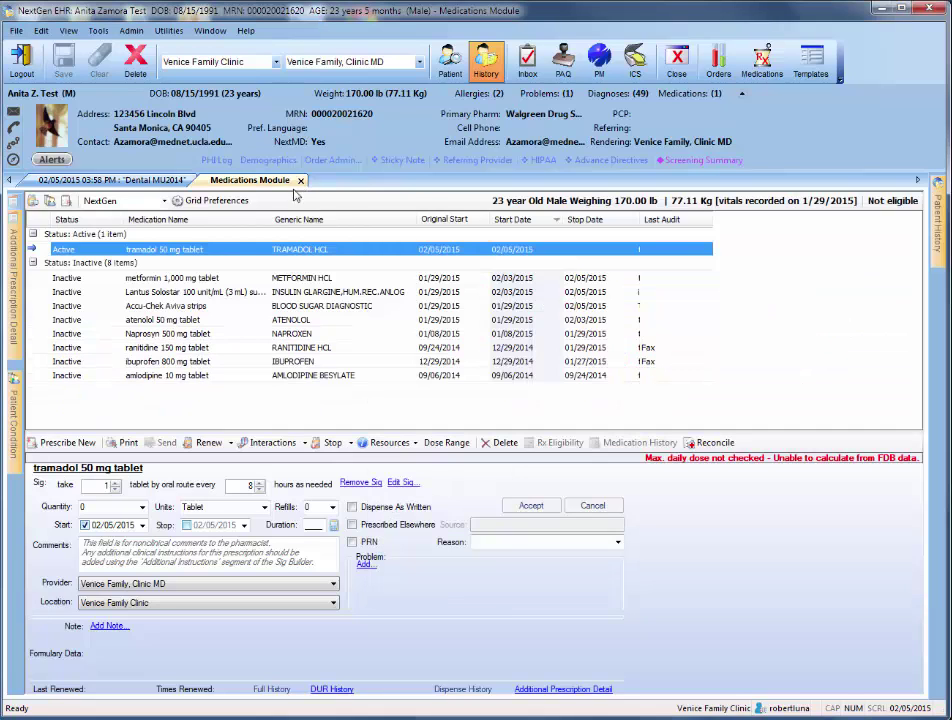
left_click(300, 180)
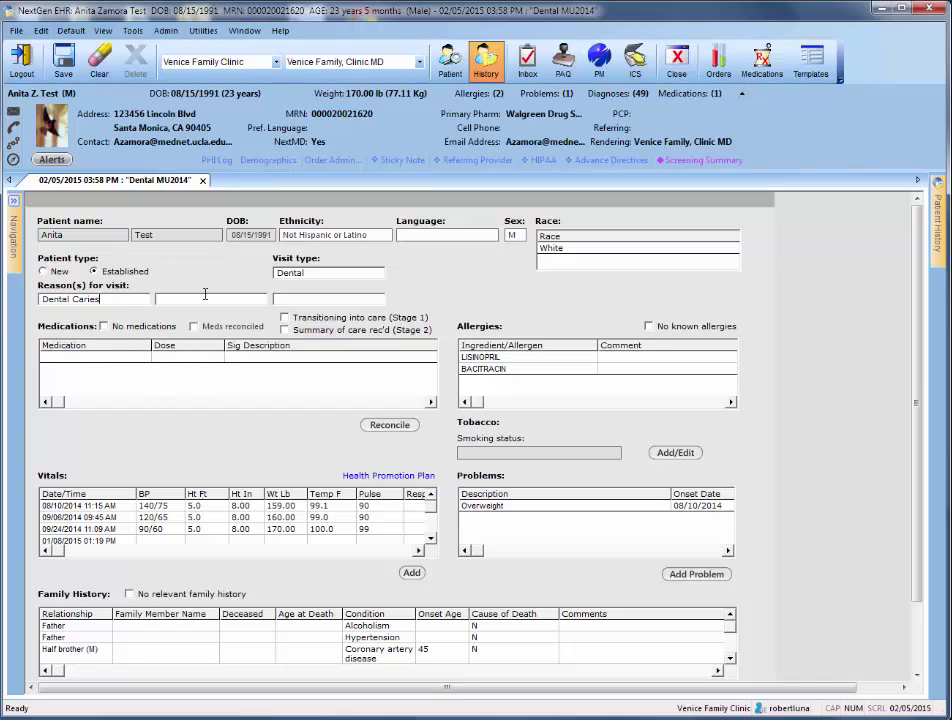
Step: Close the Dental MU2014 template saving its changes, and reopen it from the patient history
left_click(202, 181)
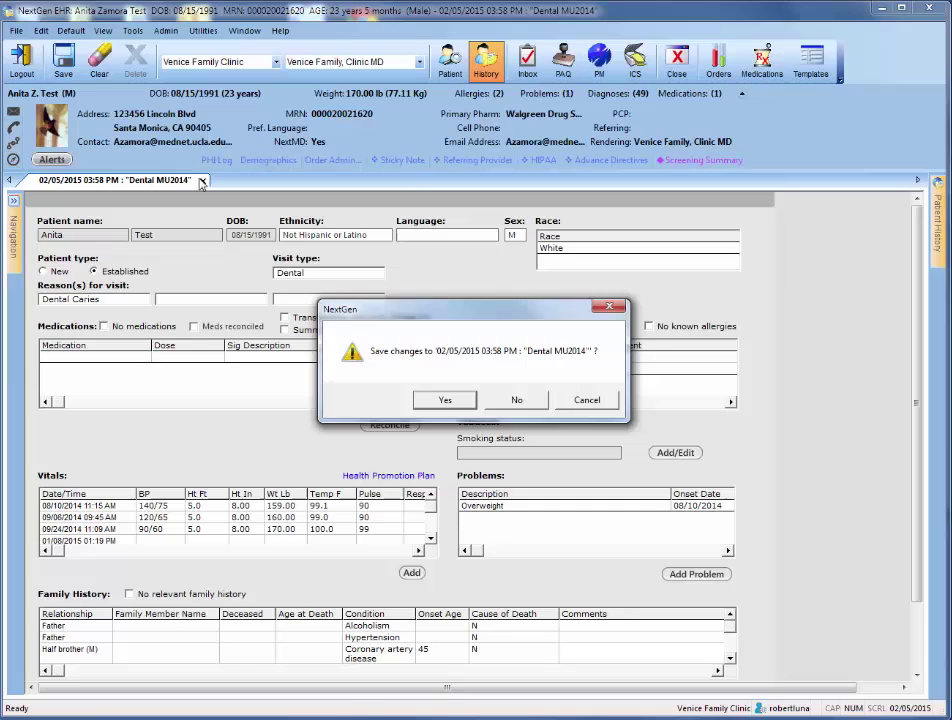
left_click(453, 402)
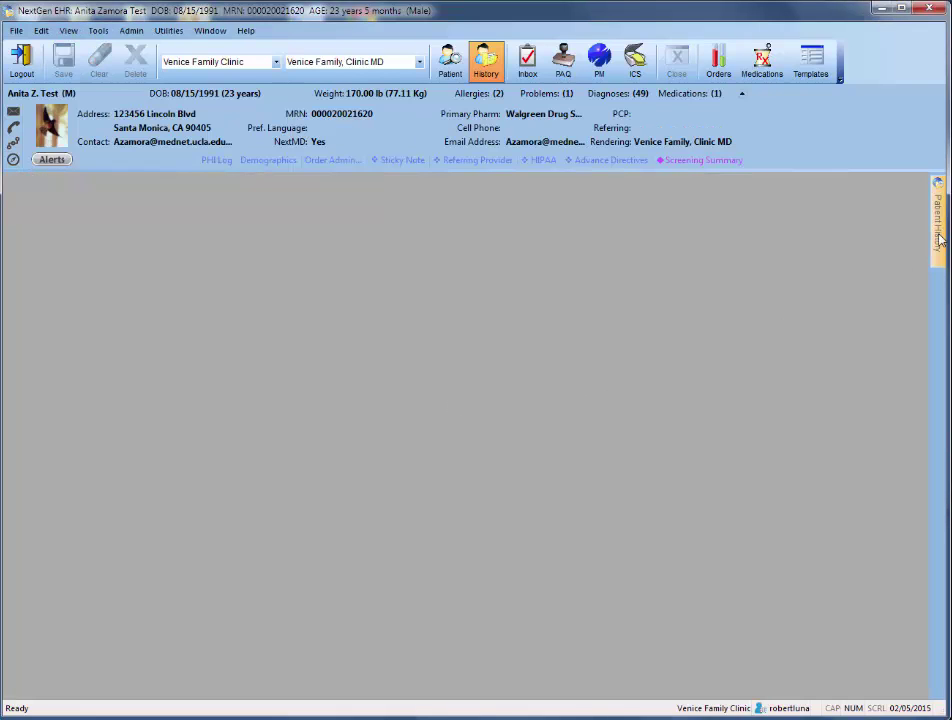
left_click(940, 240)
double_click(691, 253)
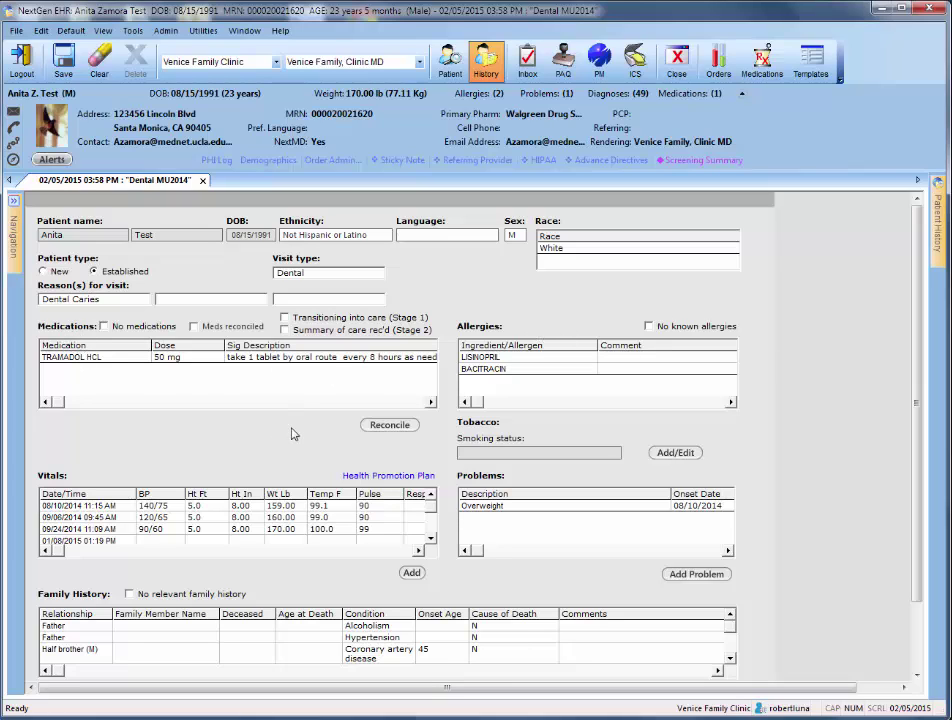
Step: Mark the patient as Transitioning into care (Stage 1) and the medications as reconciled
scroll(912, 463, "down", 1)
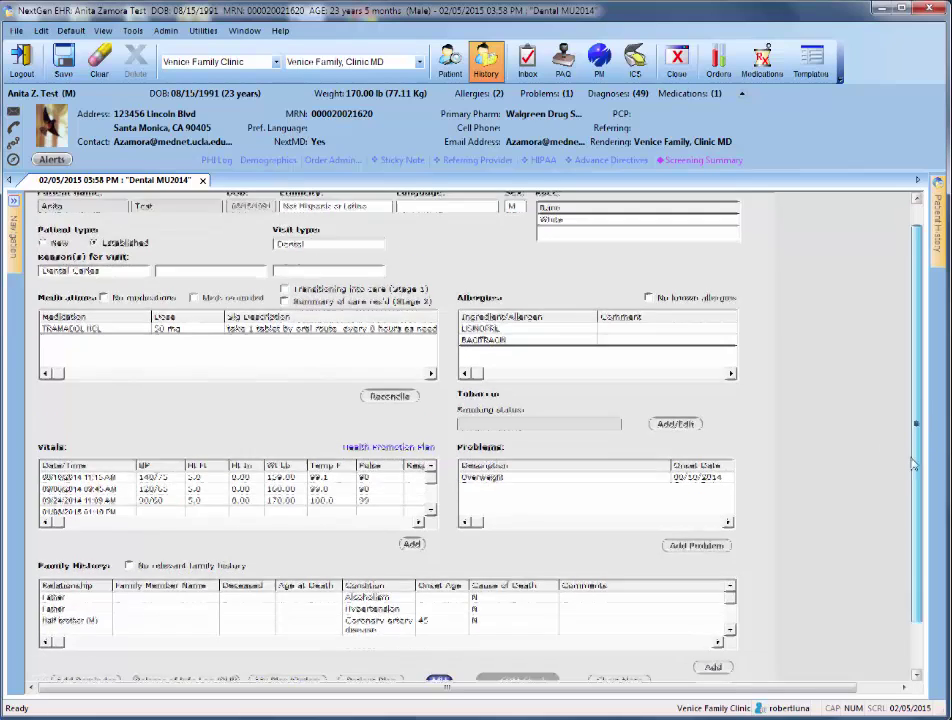
scroll(912, 463, "down", 1)
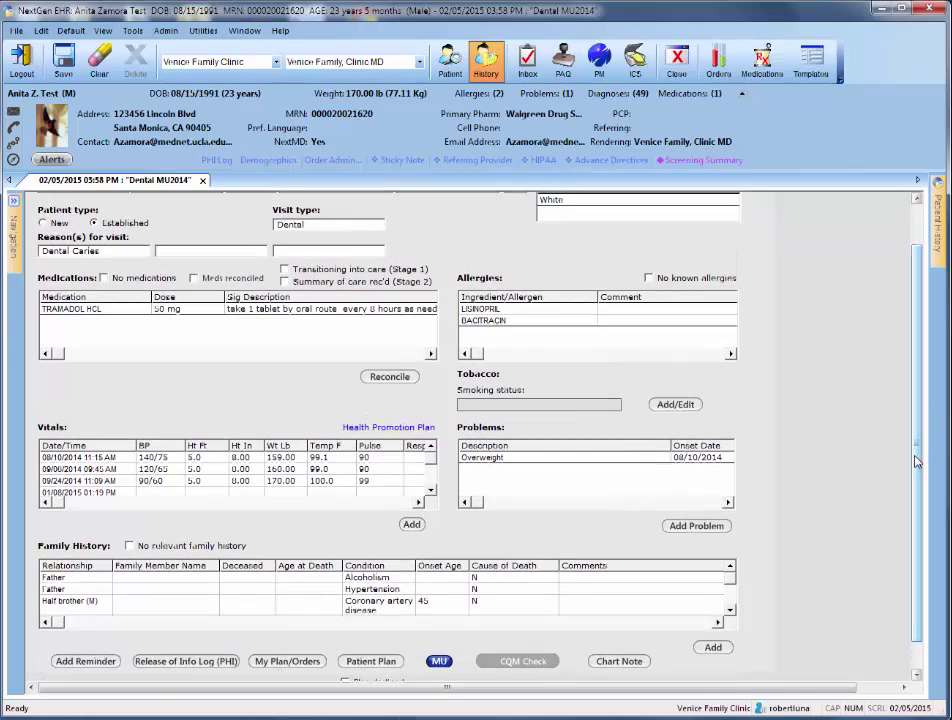
scroll(916, 450, "up", 2)
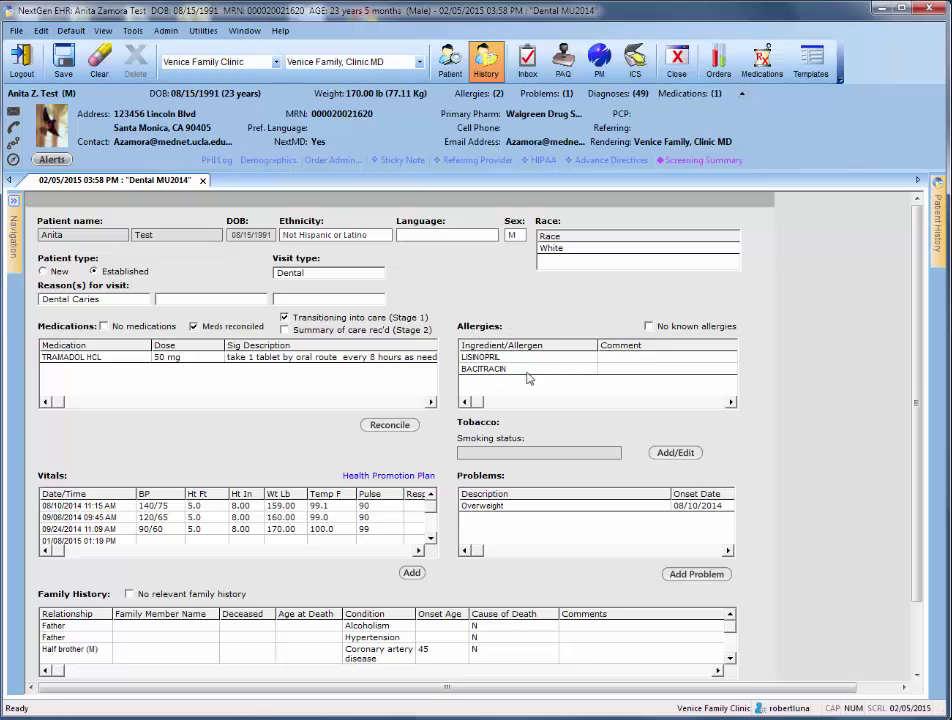
Step: In the tobacco history, answer Yes to ever having used tobacco and set the smoking status to Heavy tobacco smoker
scroll(444, 357, "down", 3)
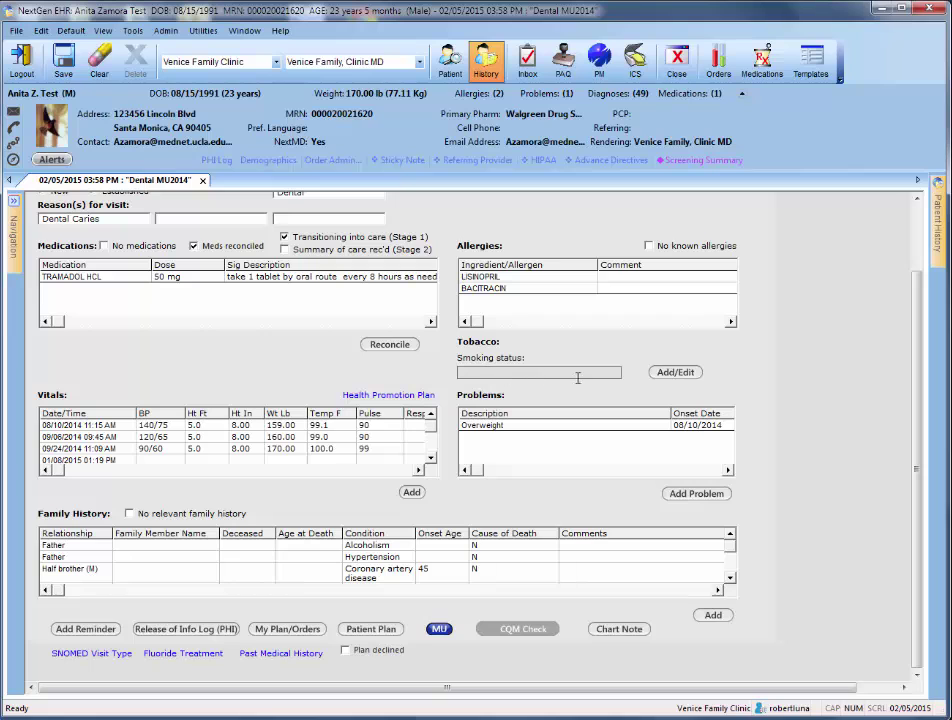
left_click(688, 378)
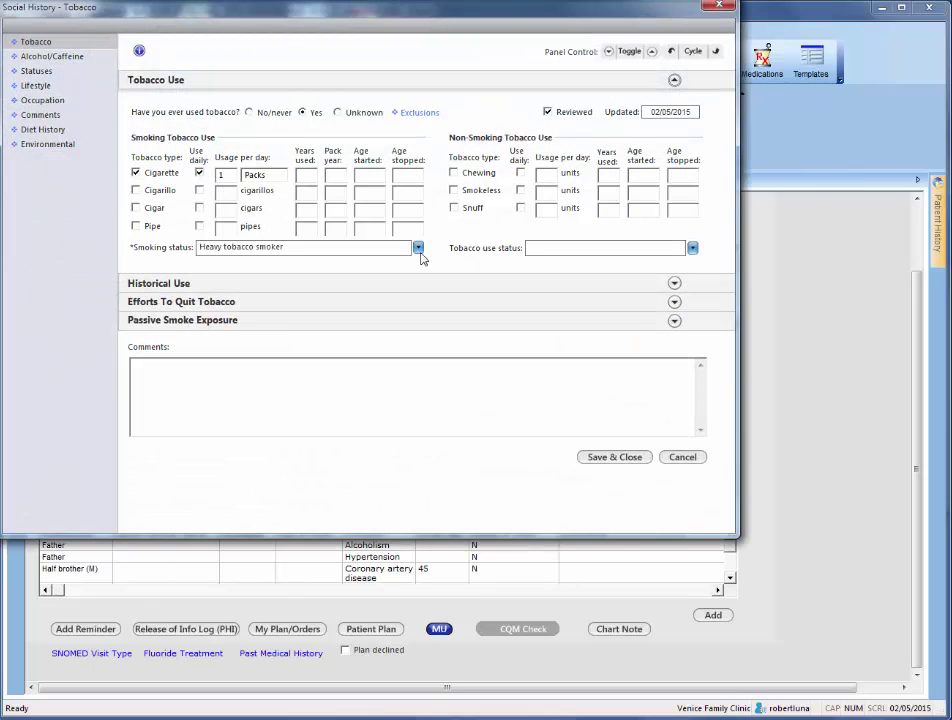
left_click(302, 113)
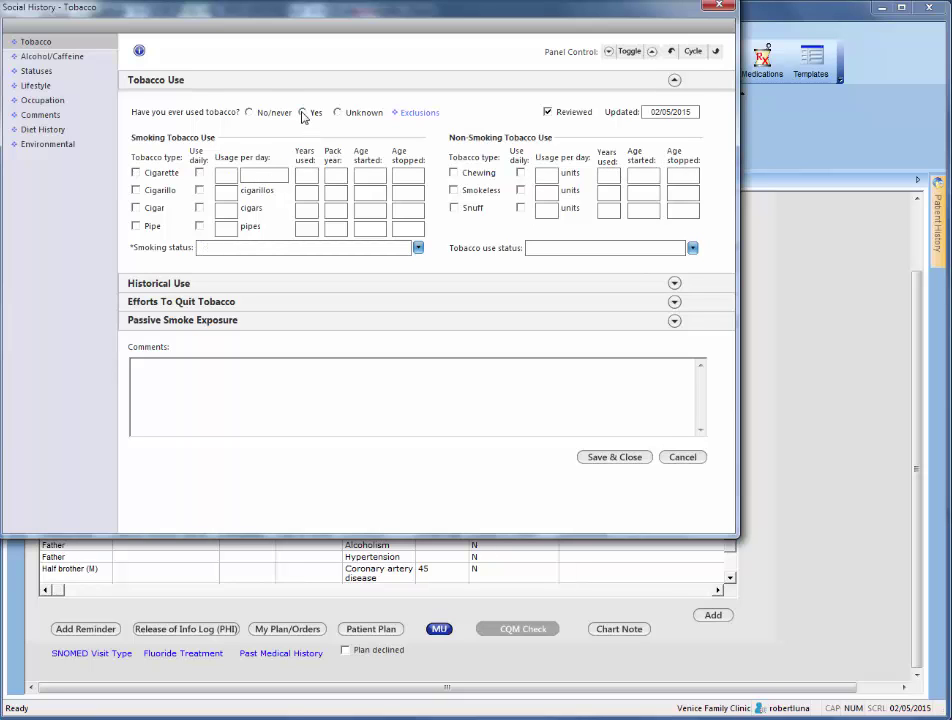
left_click(391, 249)
left_click(290, 228)
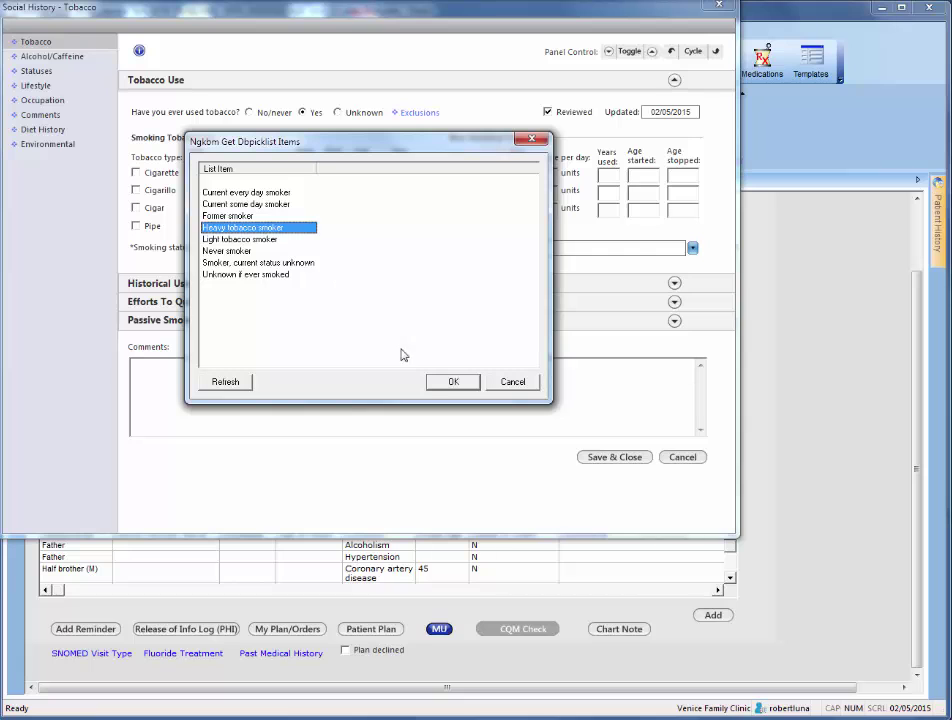
left_click(442, 386)
Step: Set the tobacco use status to Cigarette smoker, and save and close the tobacco history
left_click(551, 252)
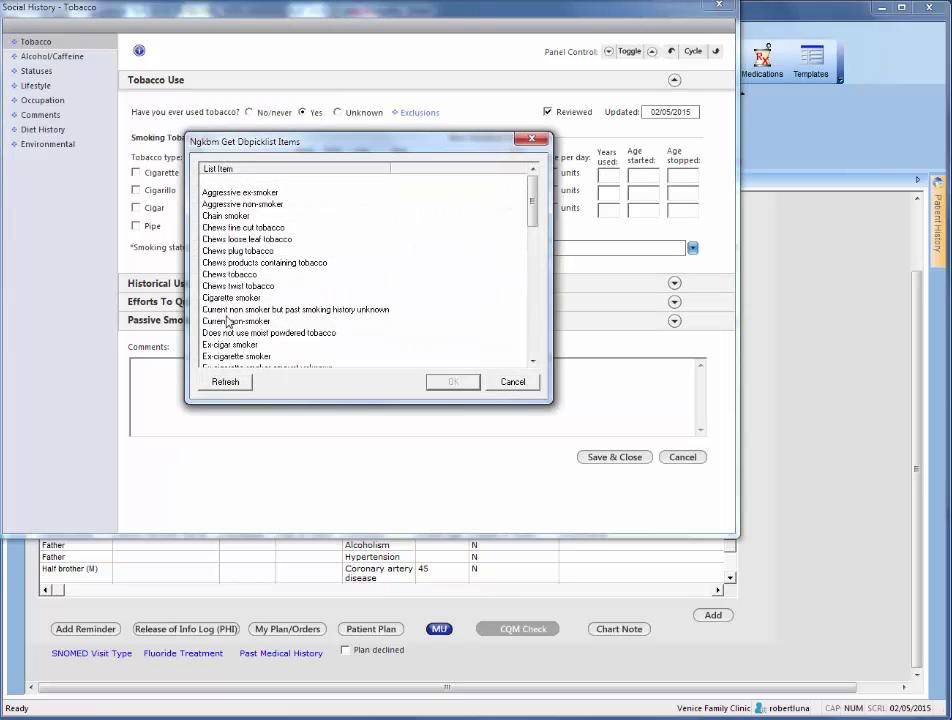
left_click(235, 298)
left_click(440, 382)
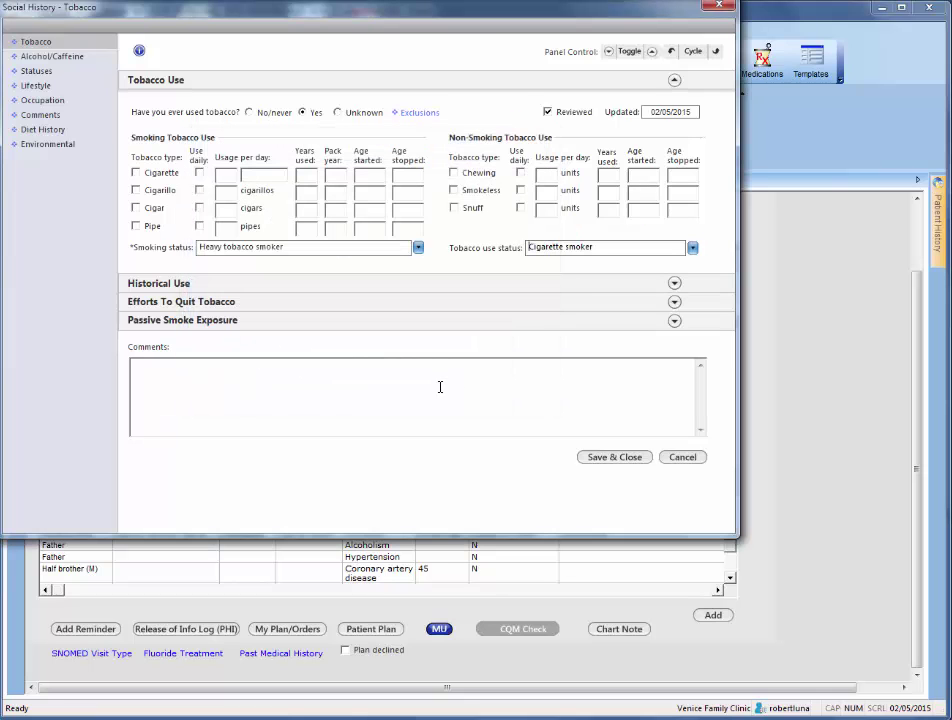
left_click(611, 457)
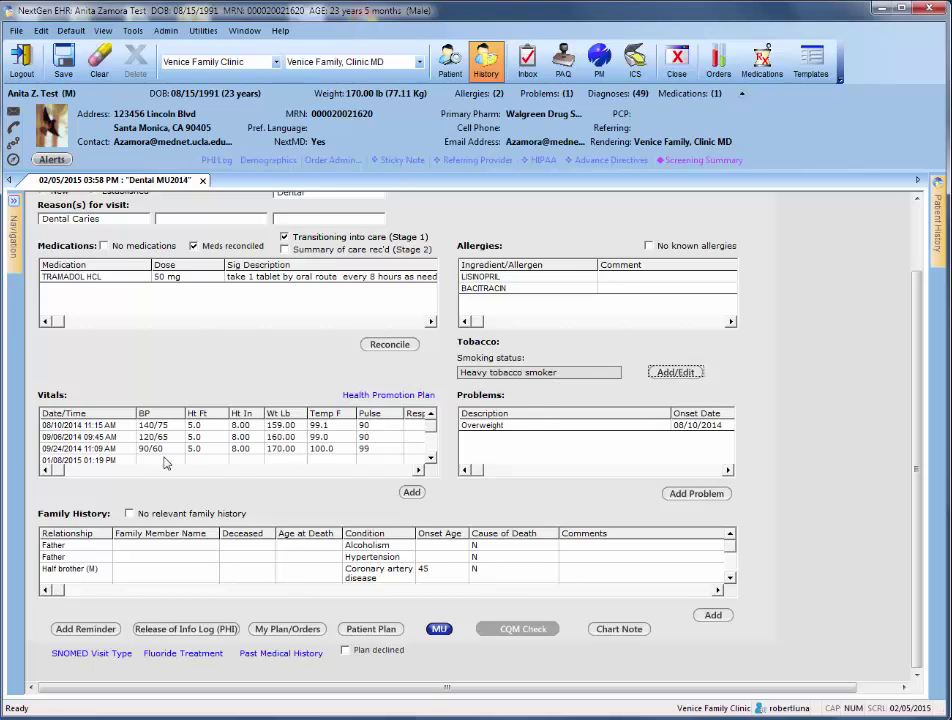
Step: Add a vital signs record for this encounter with blood pressure 130/70, save it and close the form
left_click(411, 492)
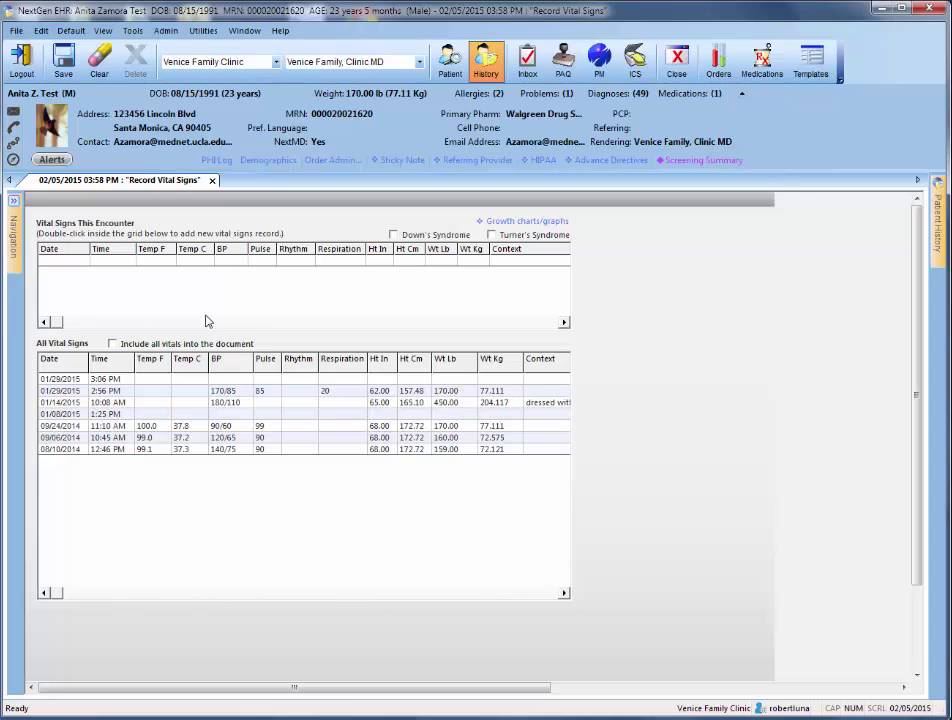
double_click(92, 262)
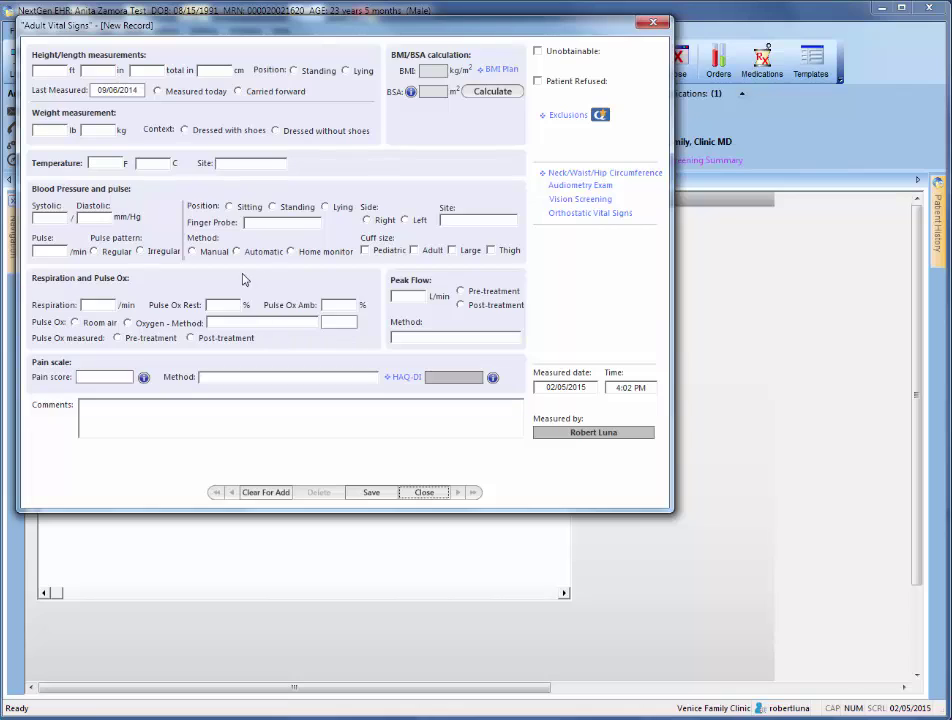
left_click(55, 219)
type("130")
key("Tab")
type("70")
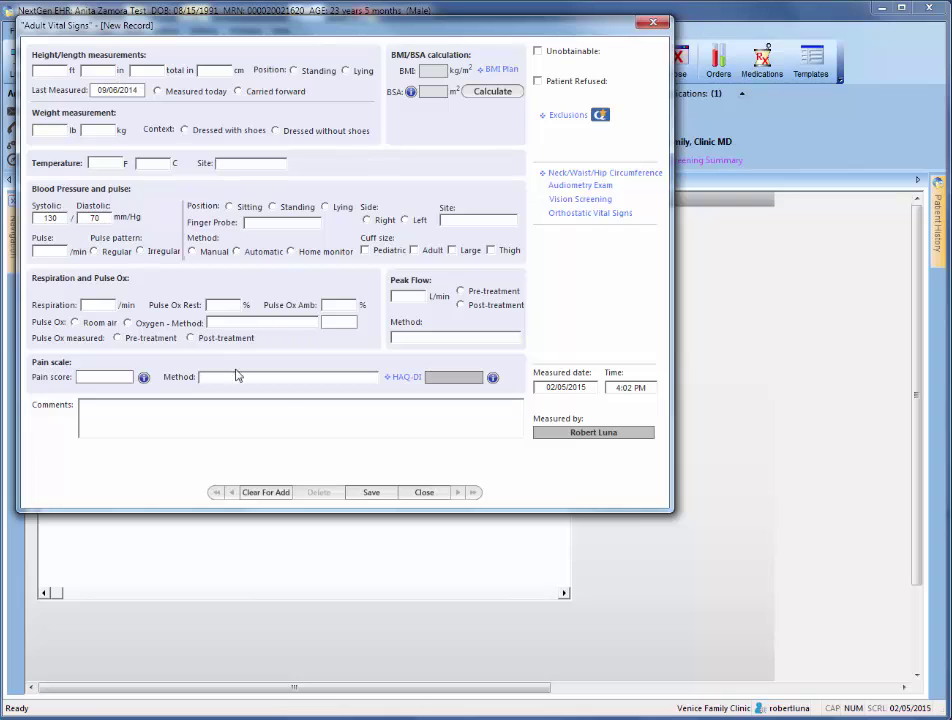
left_click(371, 492)
left_click(424, 492)
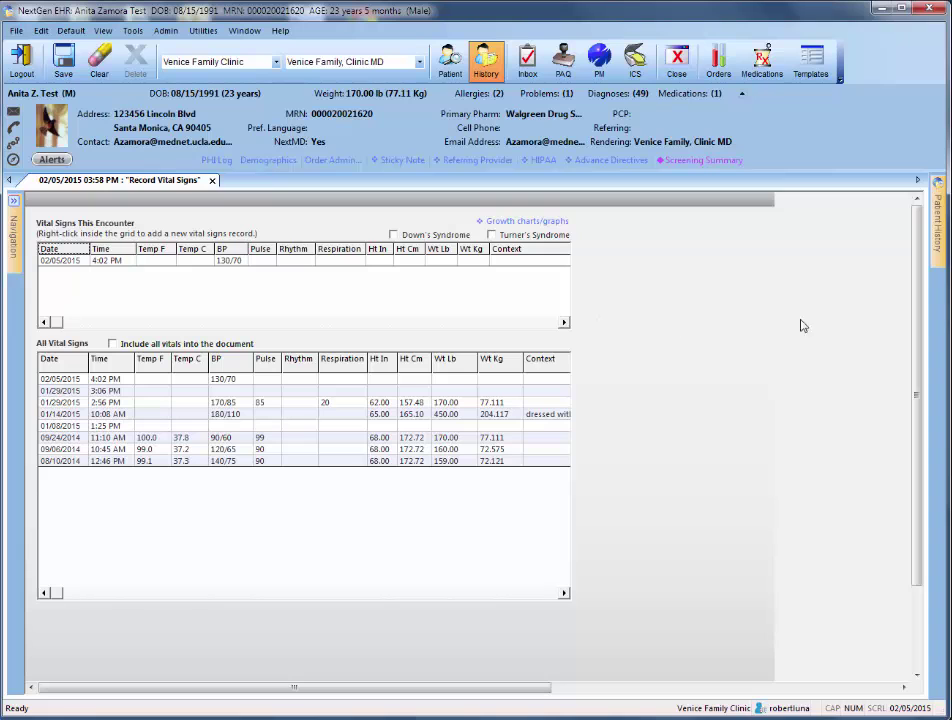
Step: Return to the current encounter's Dental MU2014 template and check its vitals list for the newly added record
left_click(940, 243)
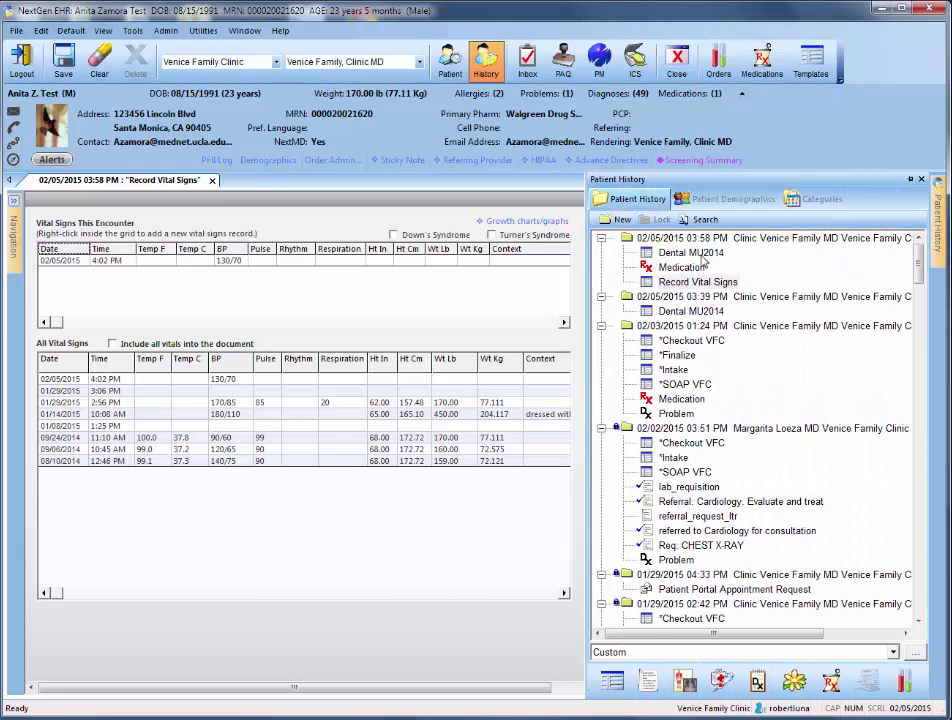
double_click(702, 256)
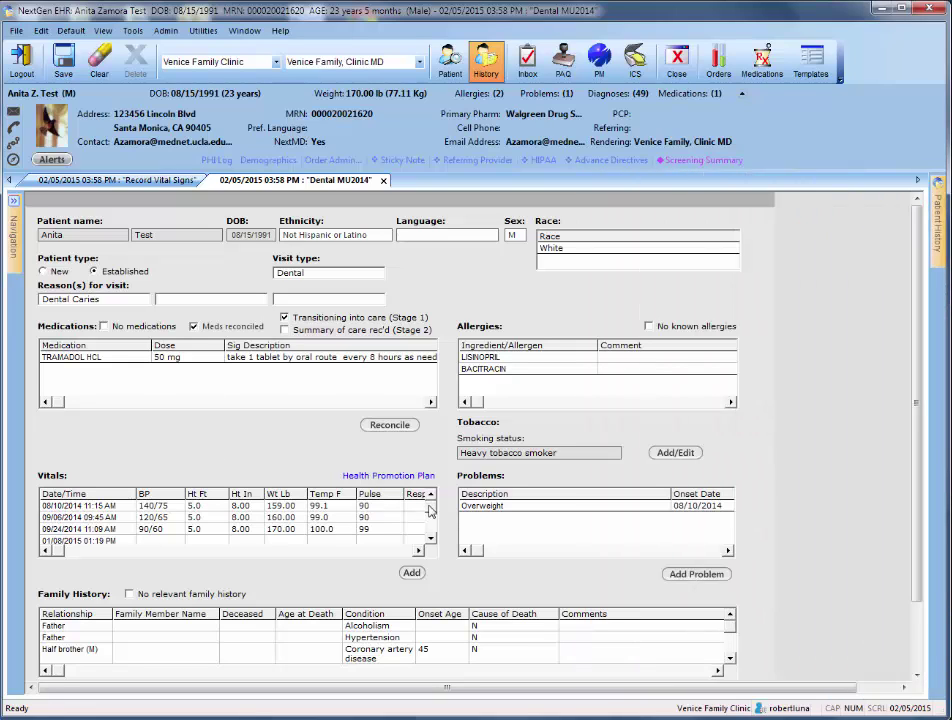
left_click(431, 537)
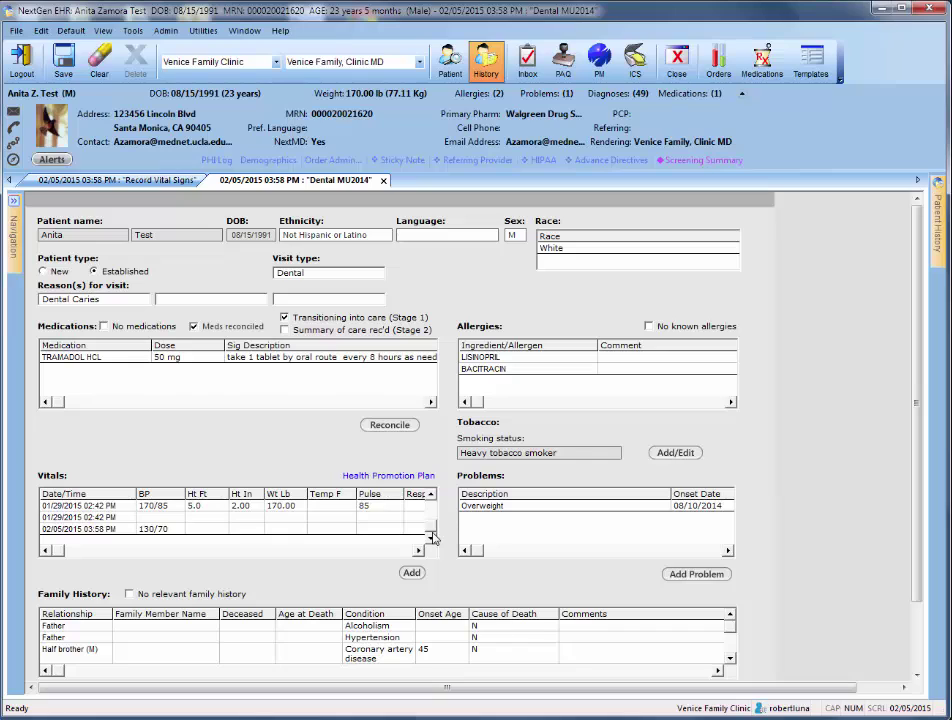
scroll(235, 515, "up", 2)
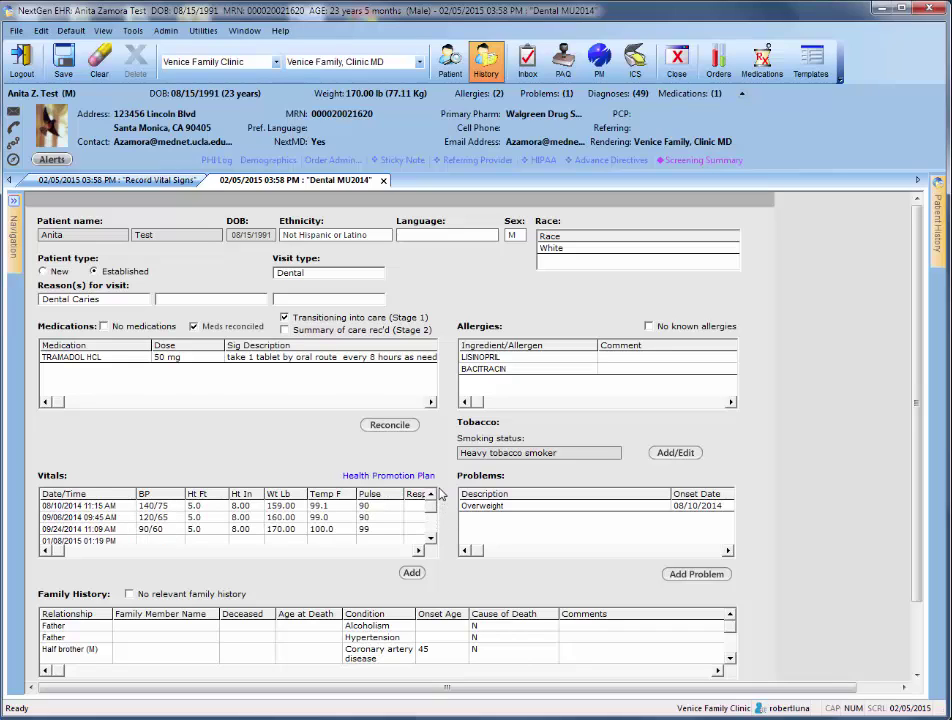
Step: Sort the vitals list by date and time with the newest record first
left_click(66, 496)
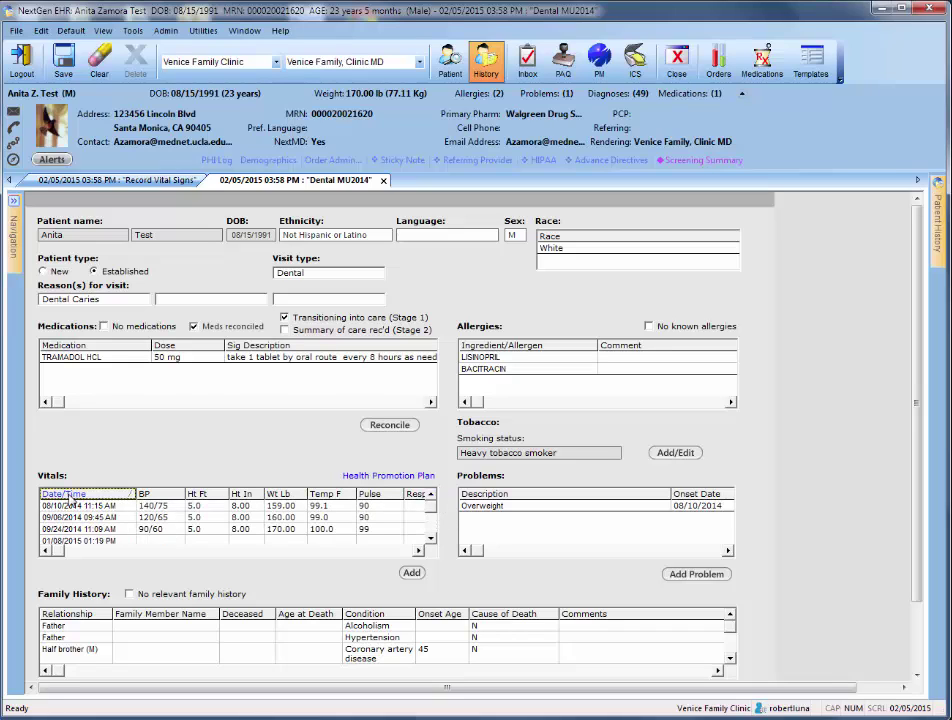
left_click(68, 497)
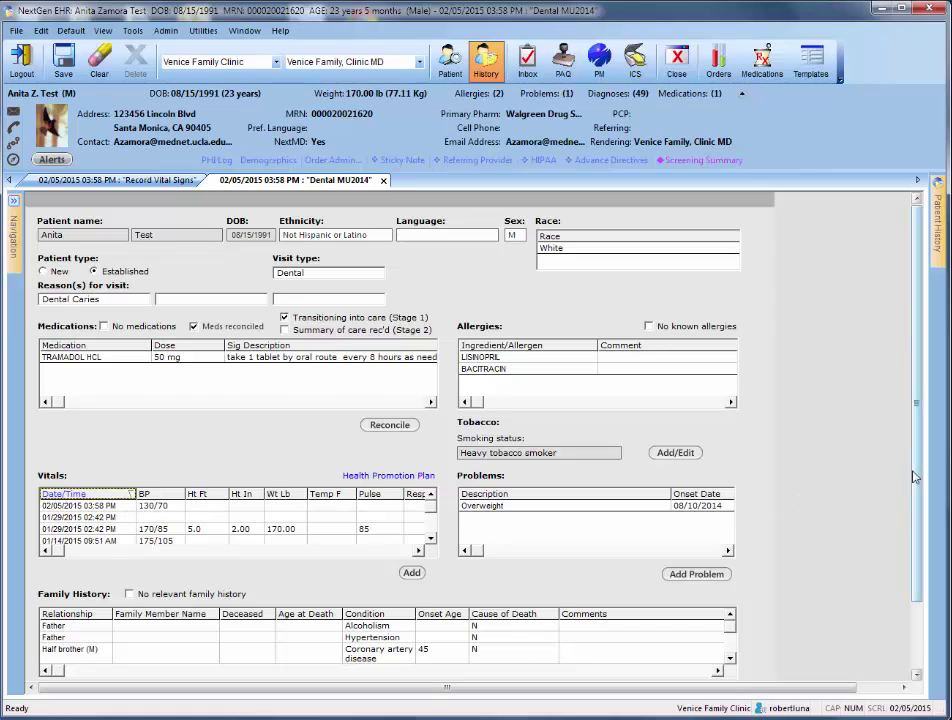
Step: Start adding a problem for this encounter and search all diagnosis codes for "dental caries"
scroll(905, 553, "down", 3)
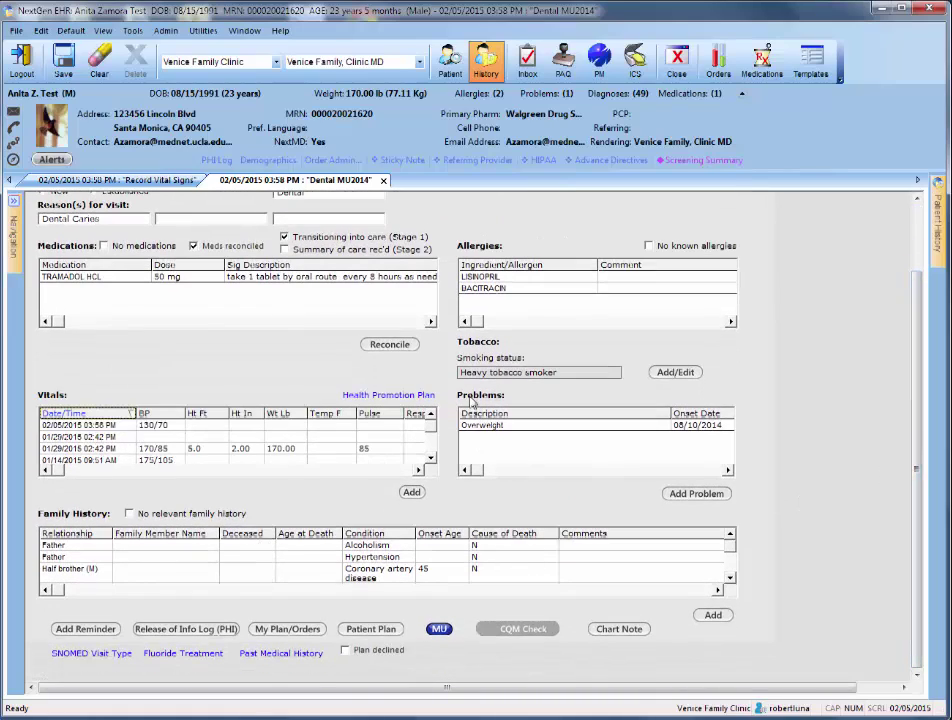
left_click(697, 494)
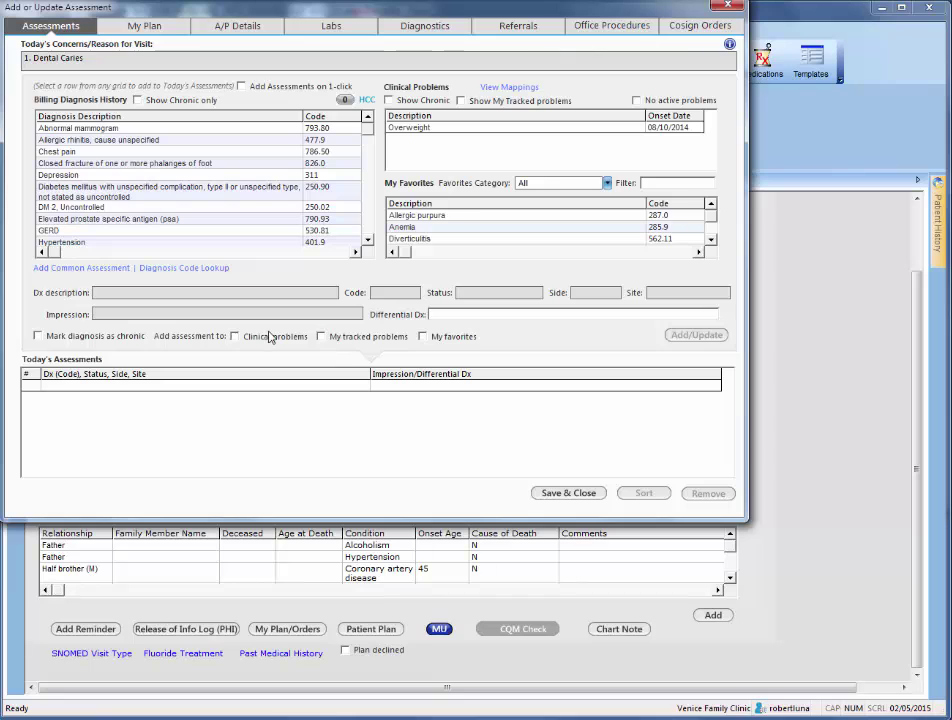
left_click(188, 268)
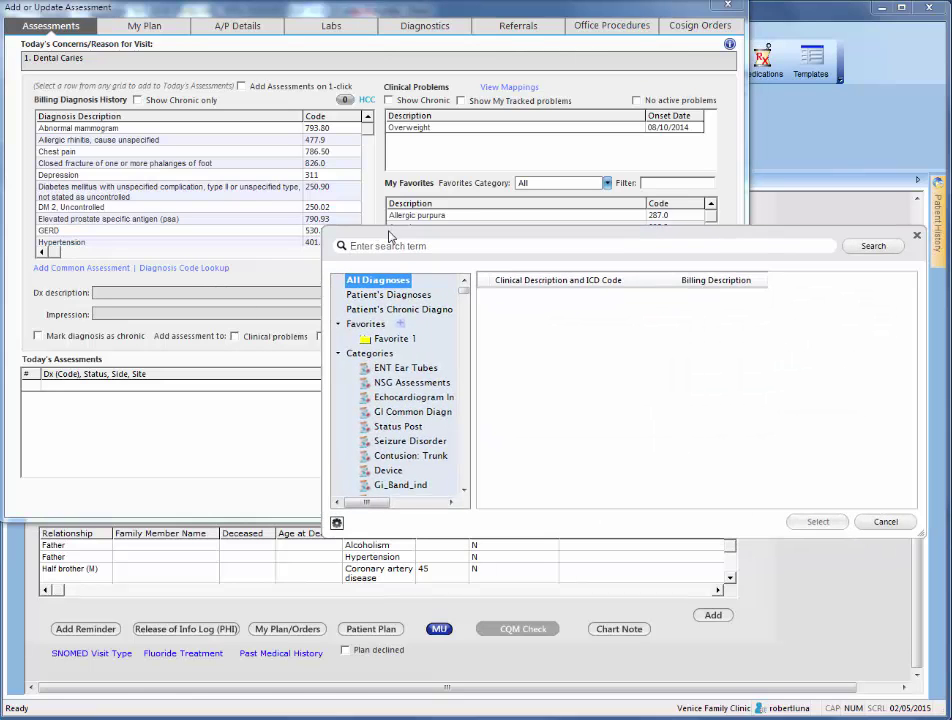
left_click(396, 247)
type("dental caries")
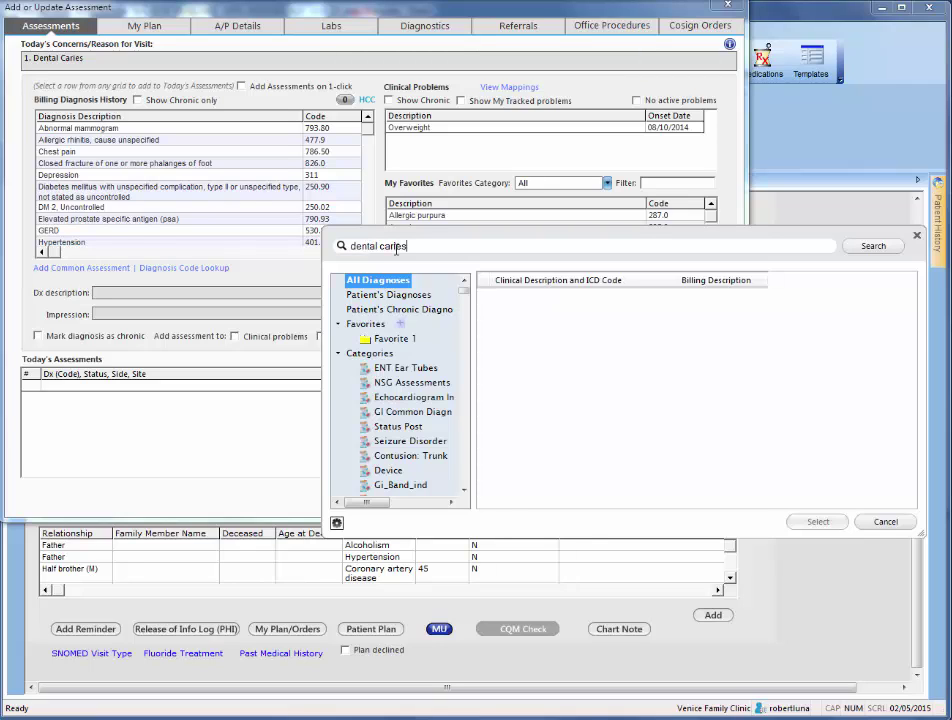
key("Return")
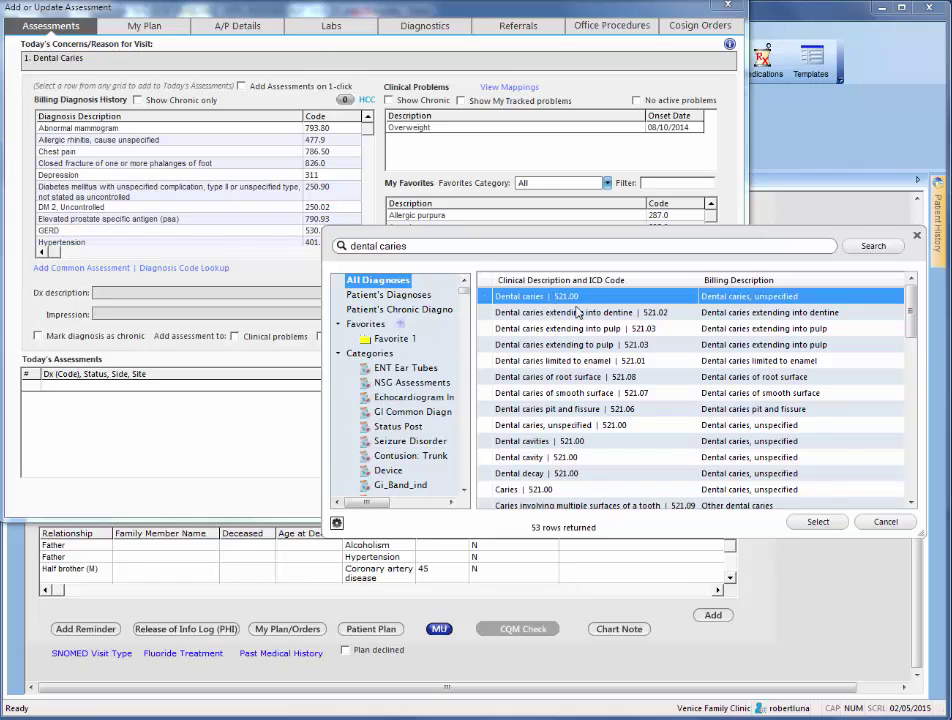
Step: Choose the diagnosis Dental caries (521.00), add it to today's assessments, then save and close the assessment form
left_click(805, 521)
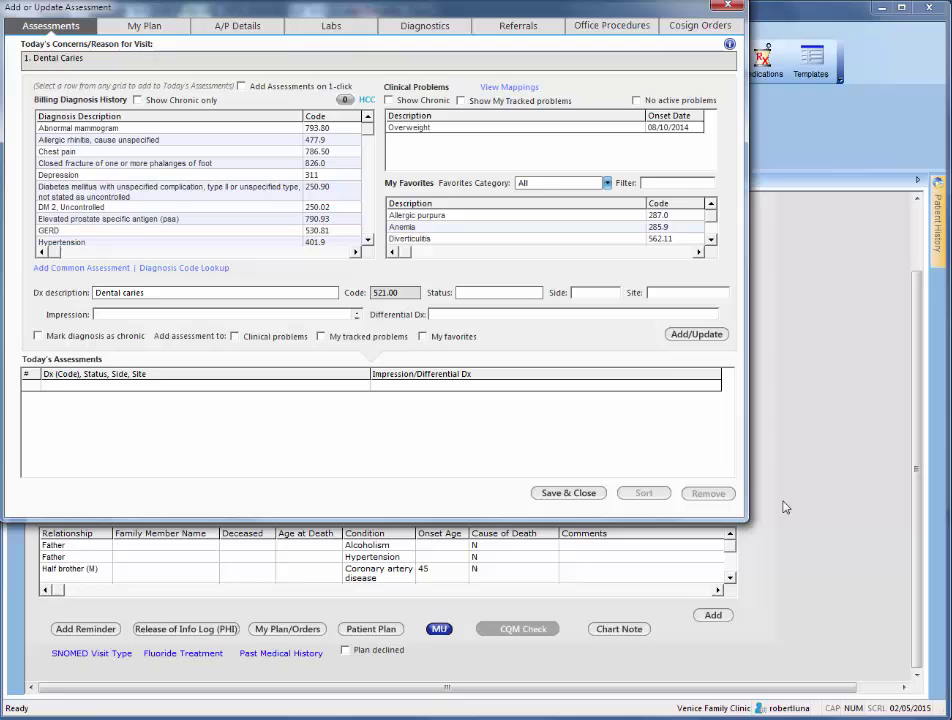
left_click(693, 335)
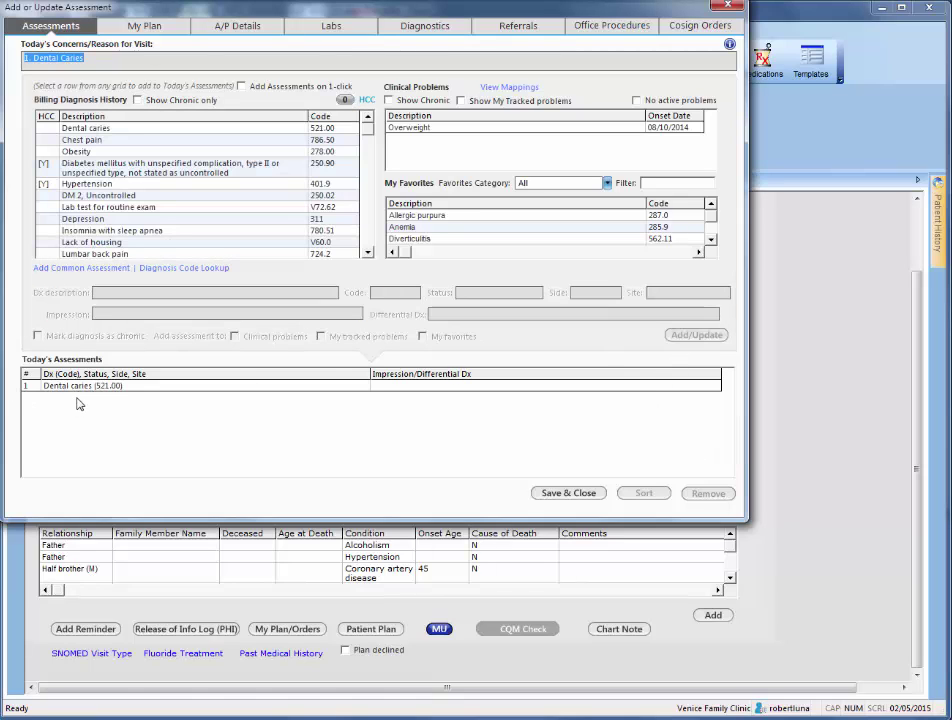
left_click(562, 493)
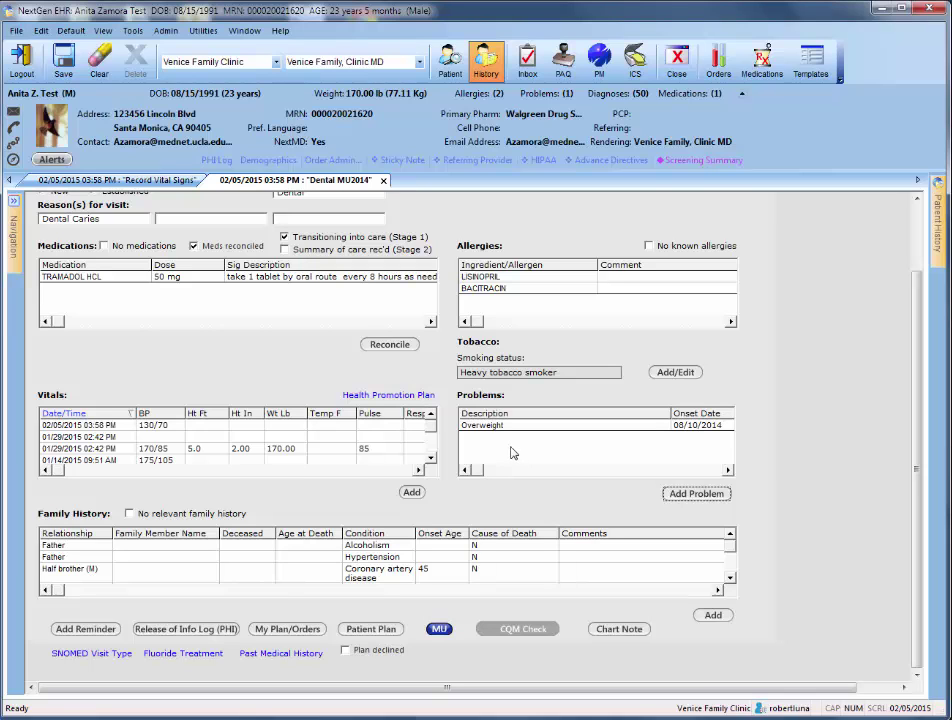
Step: Reopen the assessments, add today's Dental caries (521.00) assessment to the clinical problems, then save and close the form
left_click(681, 494)
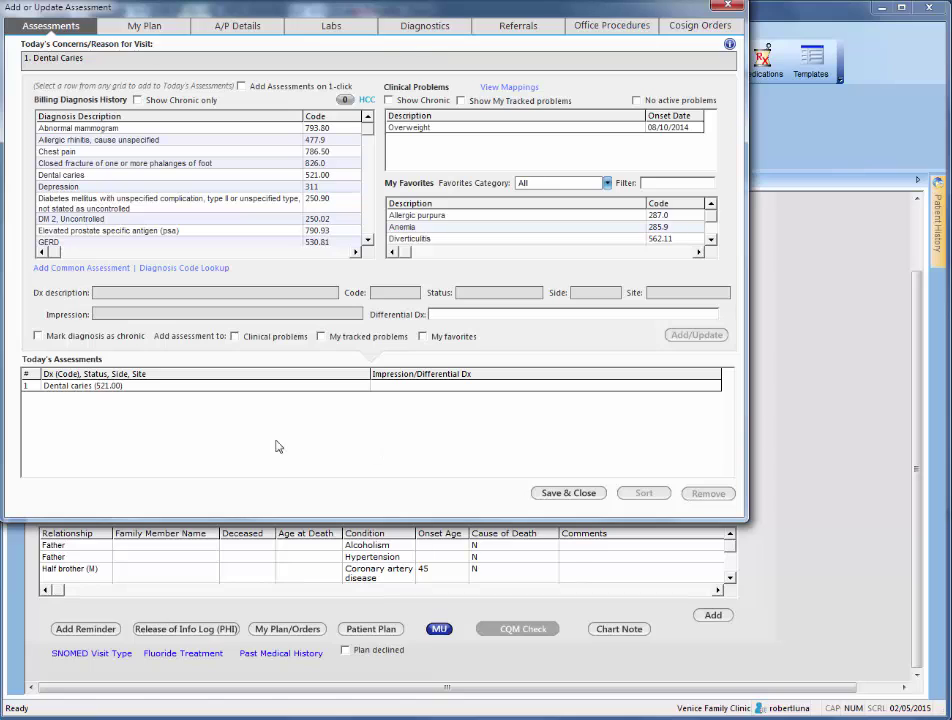
left_click(77, 386)
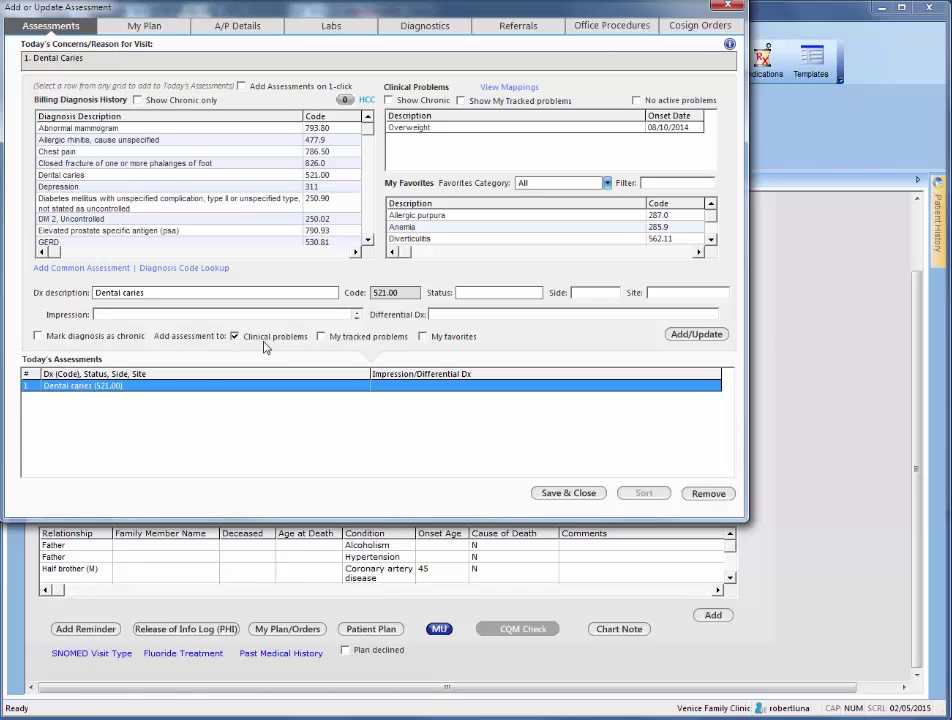
left_click(711, 338)
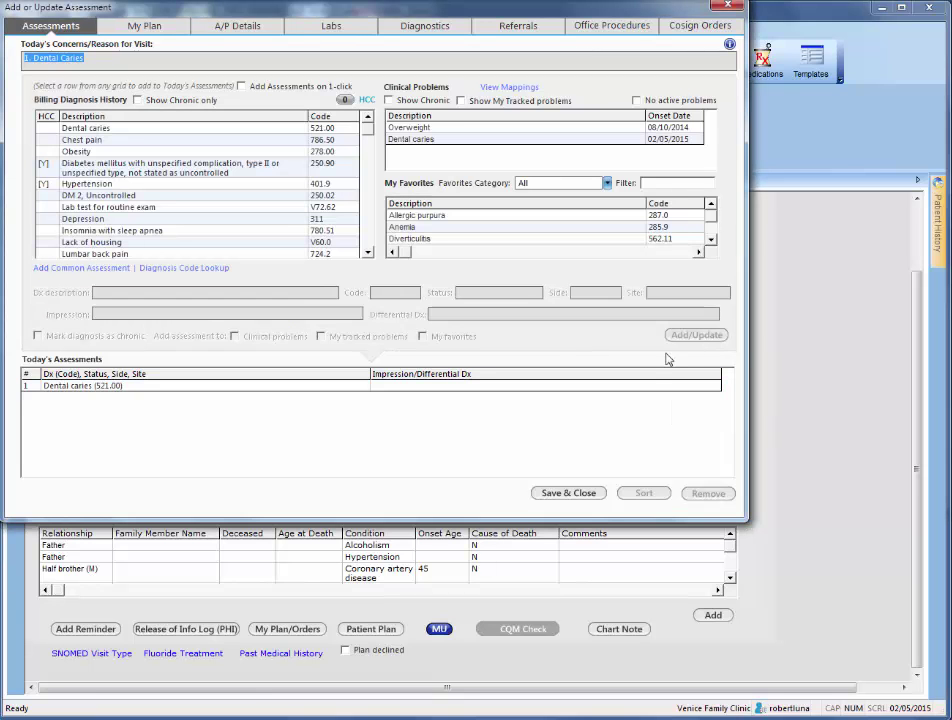
left_click(564, 496)
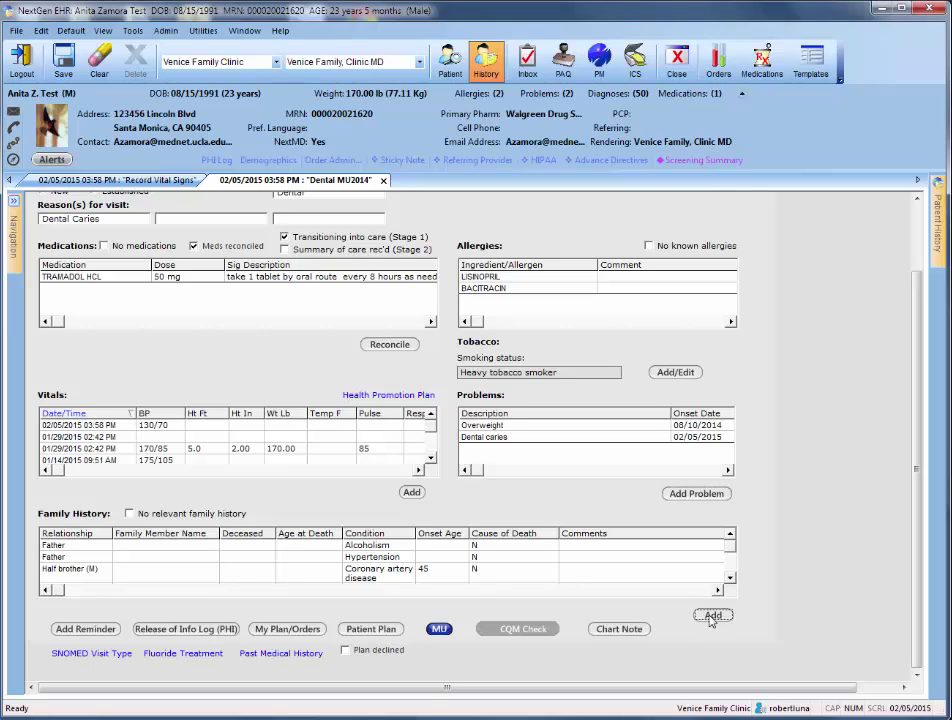
Step: Review the Family Health History entries from the family history section, then save and close the form
left_click(713, 616)
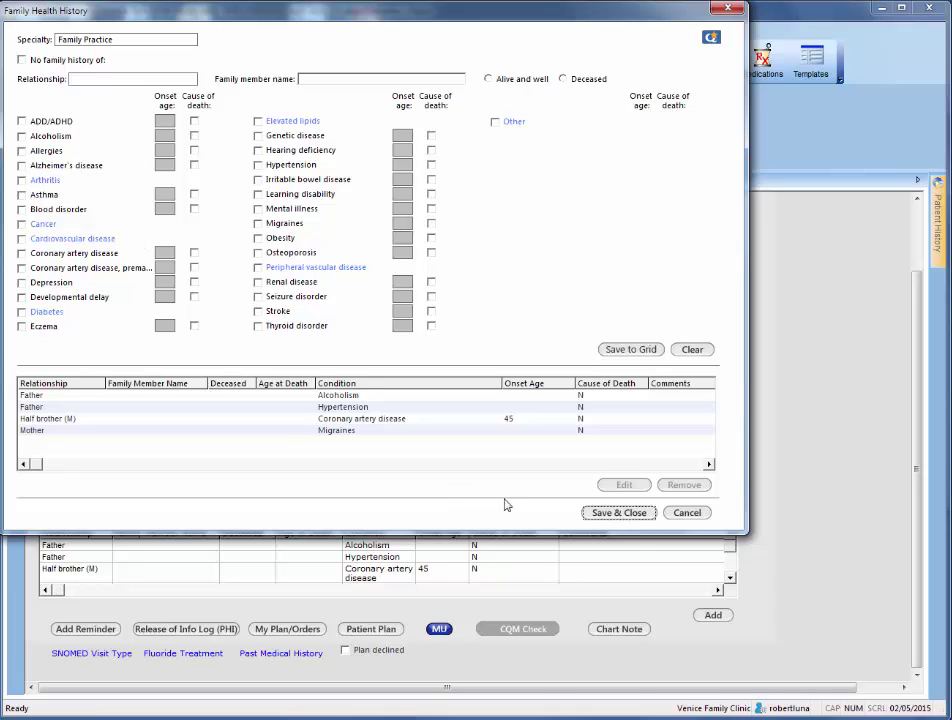
left_click(614, 511)
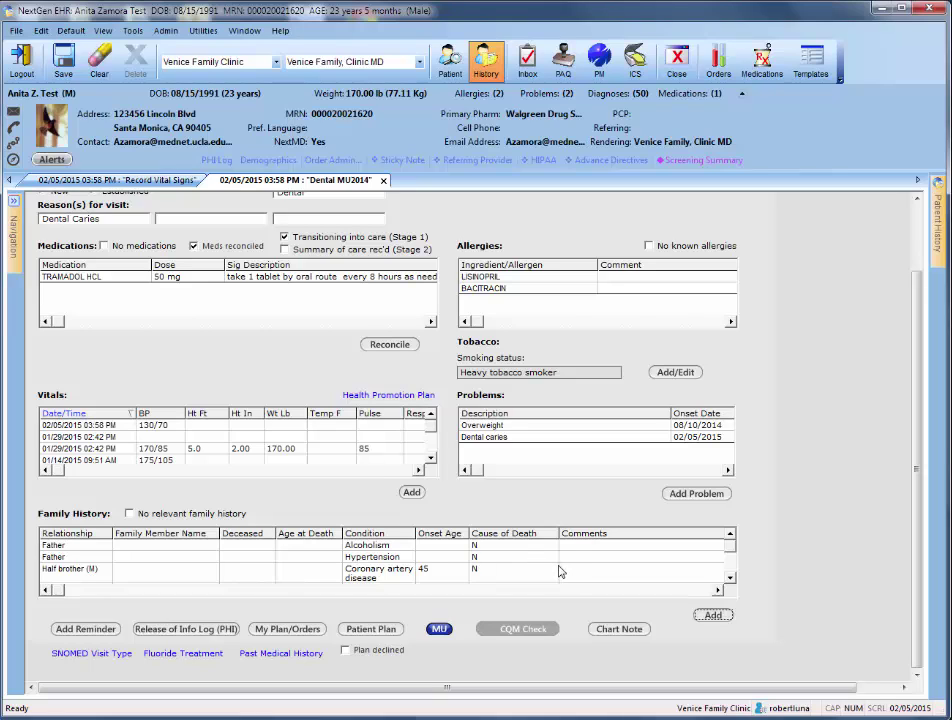
Step: Generate the chart note for the dental encounter, sign it off and close the document
left_click(619, 628)
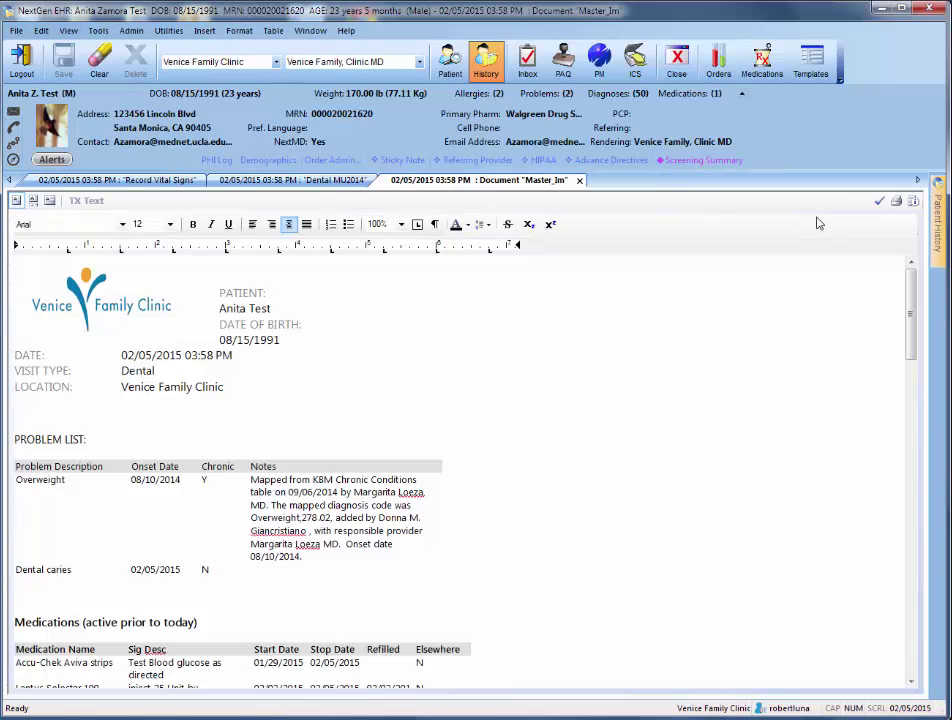
left_click(877, 204)
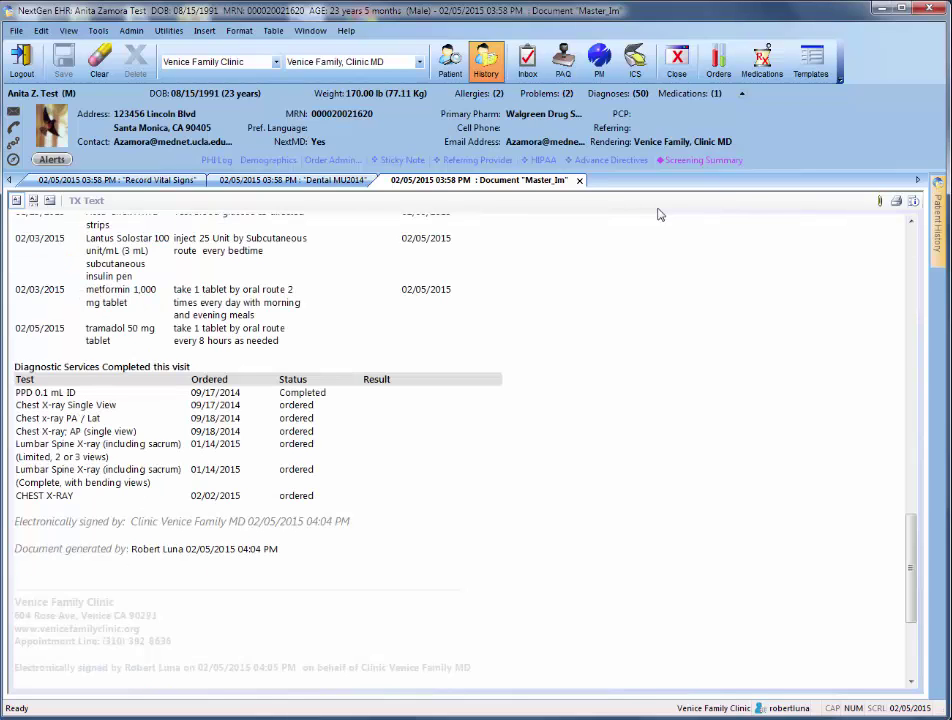
left_click(579, 181)
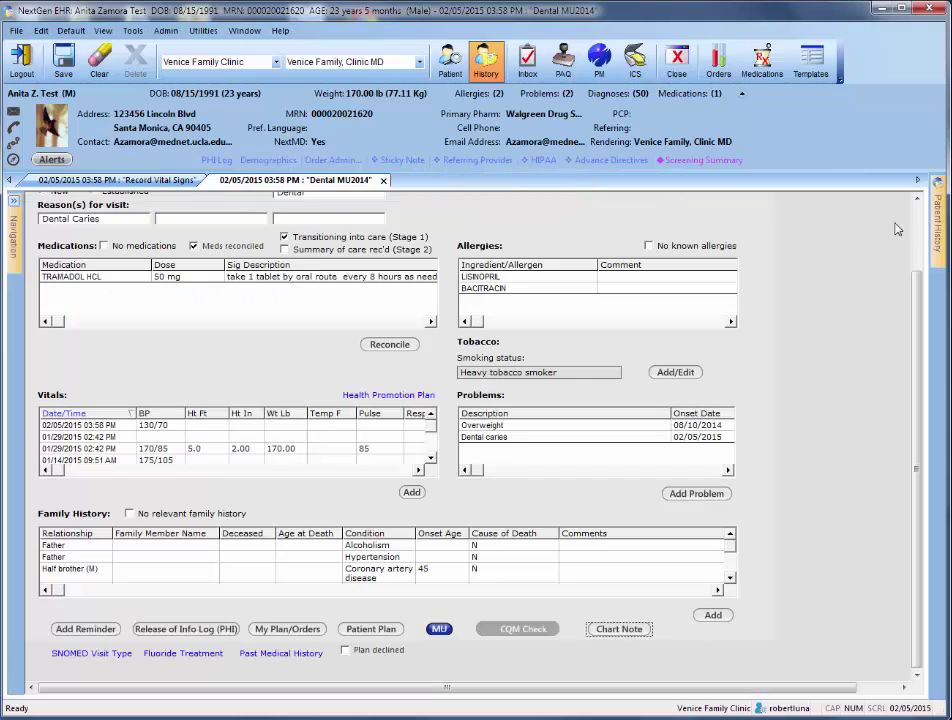
Step: Check the current encounter's documents in the patient history and review the completed Dental MU2014 template
mouse_move(936, 226)
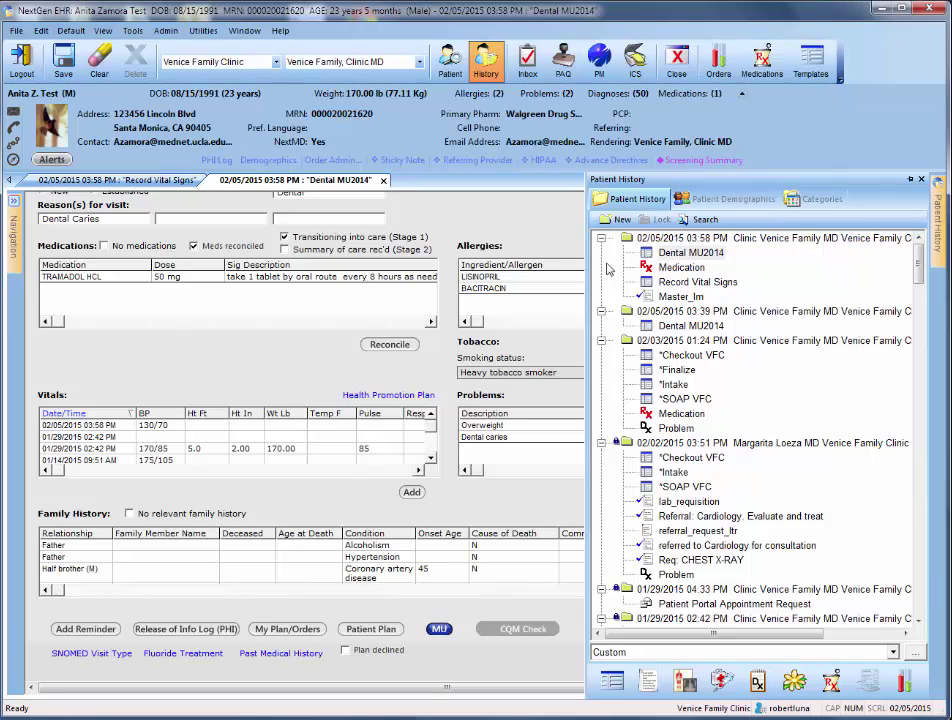
scroll(935, 393, "up", 2)
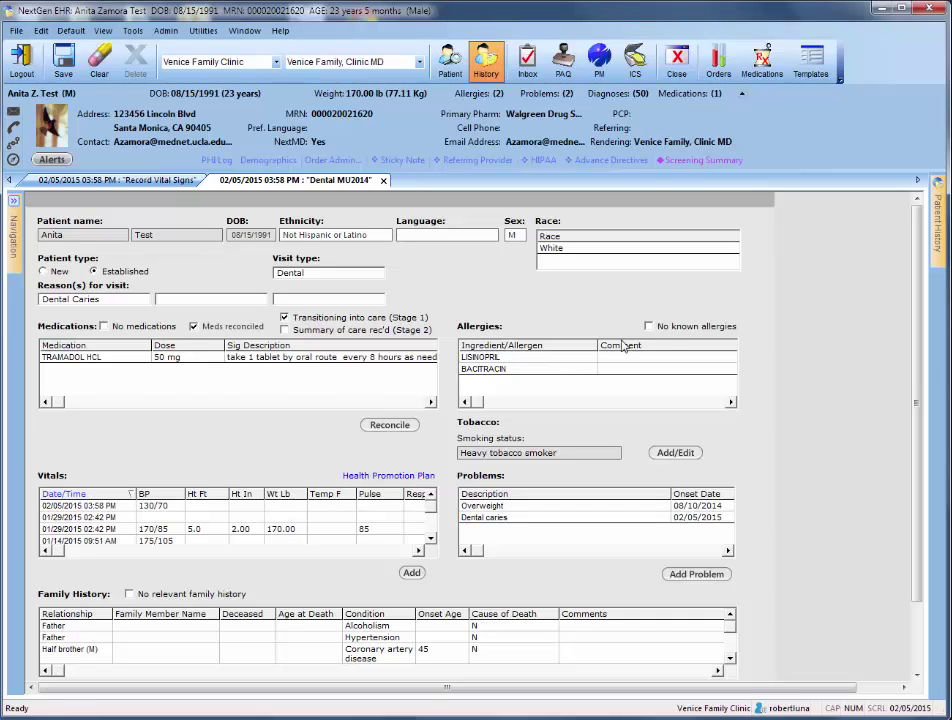
scroll(928, 352, "down", 2)
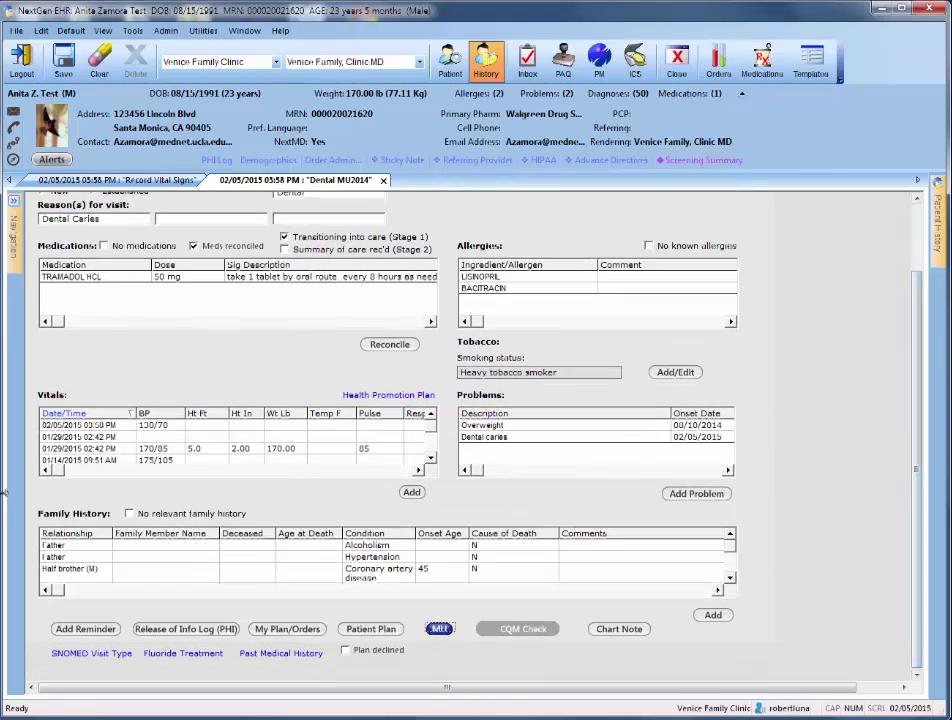